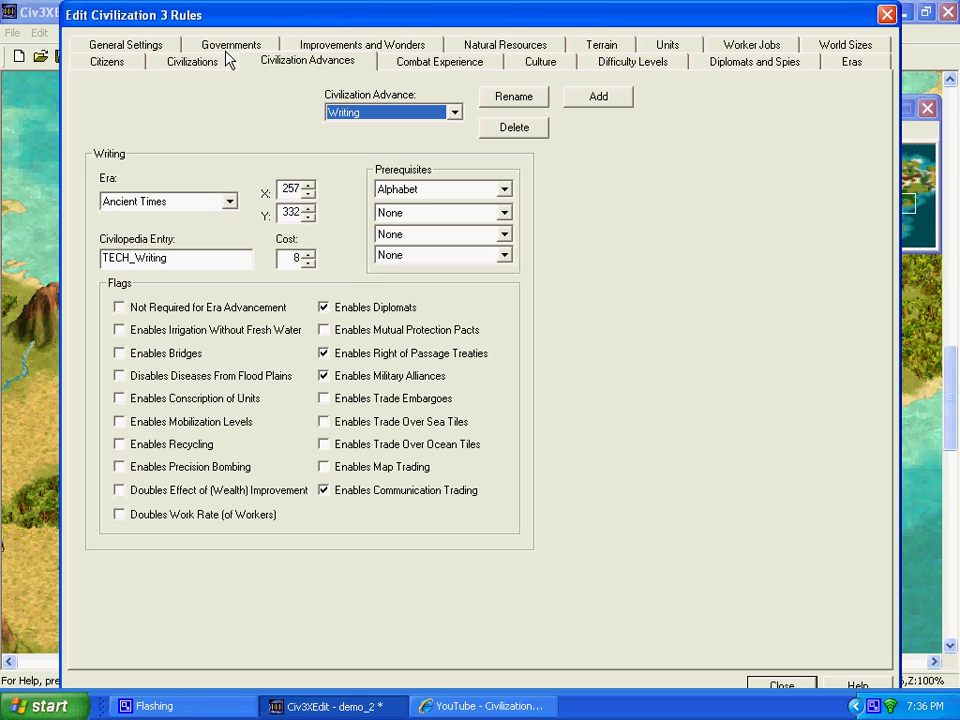
Look through the settings of the predefined civilizations, going from Rome through Greece and Germany to China
click(193, 62)
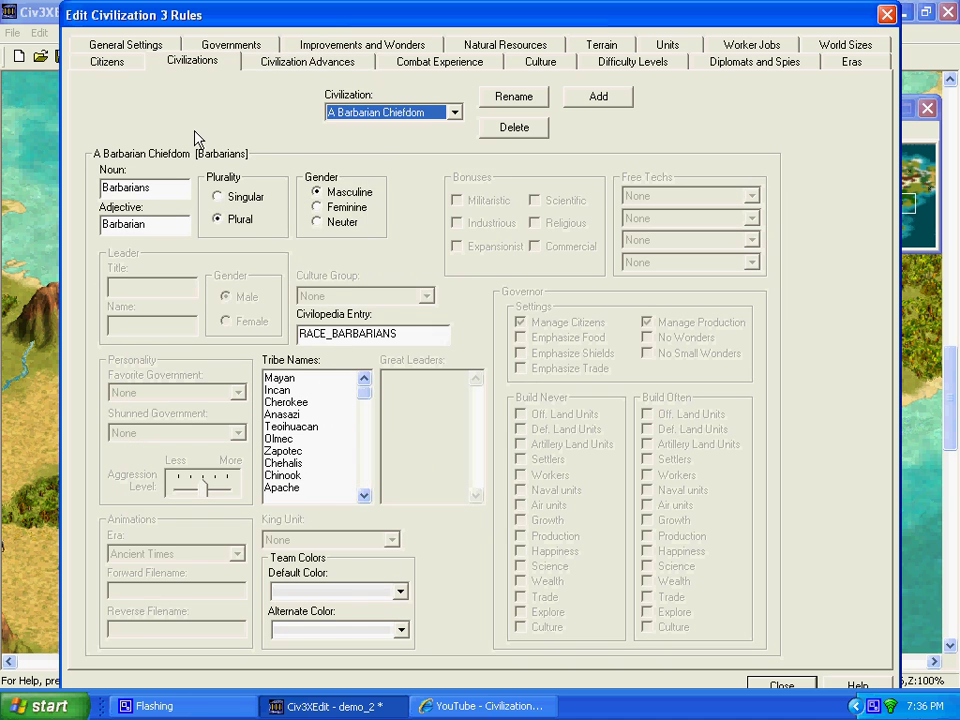
click(392, 112)
click(392, 117)
key(Down)
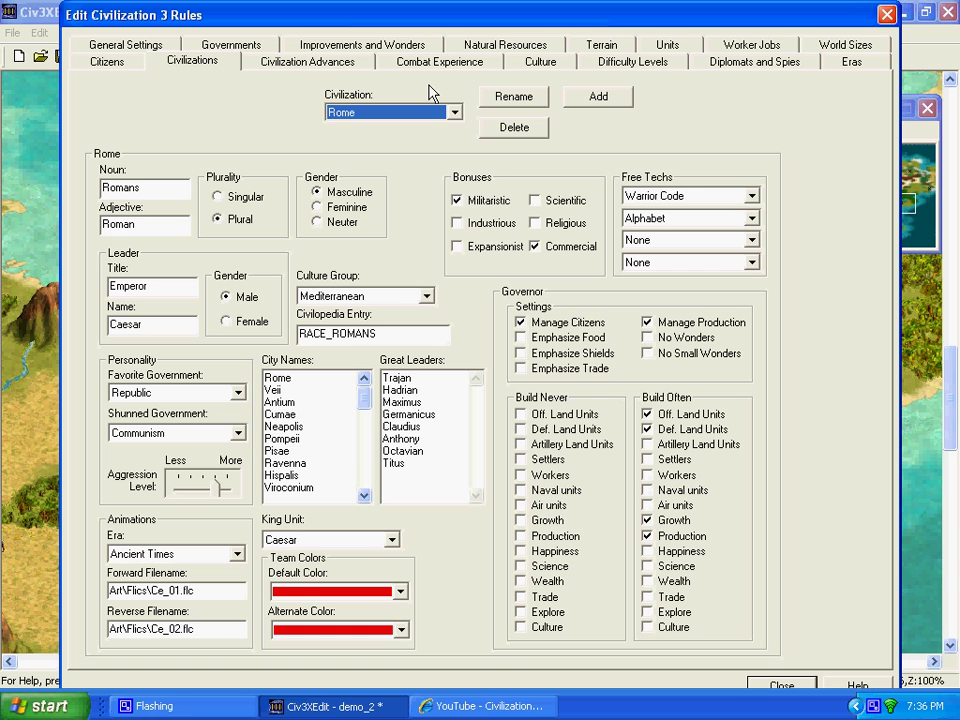
key(Down)
key(Down)
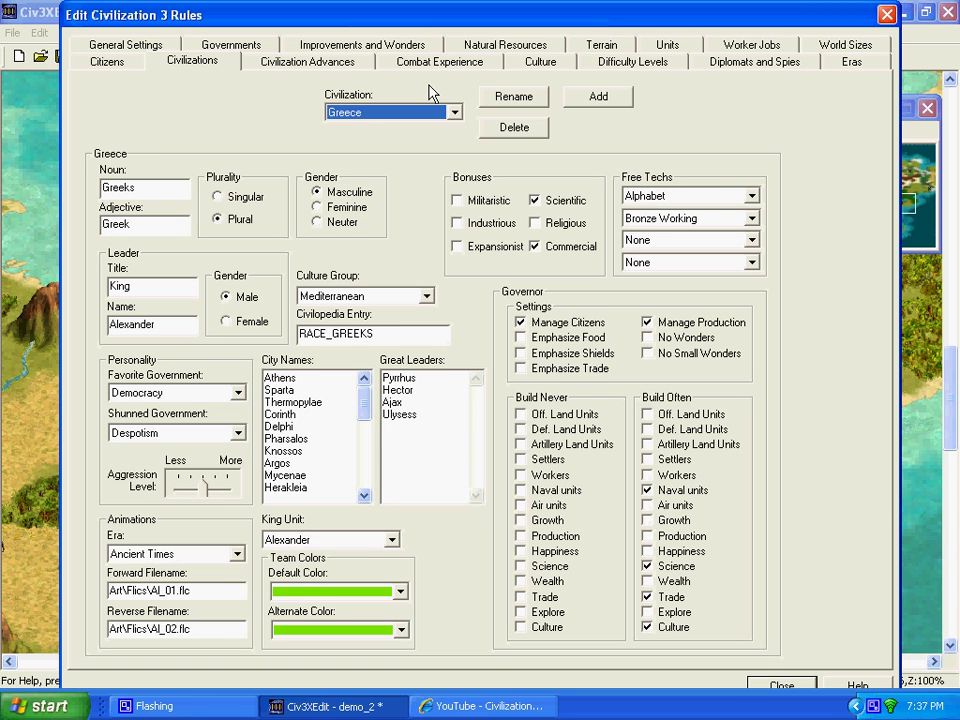
key(Down)
key(Down)
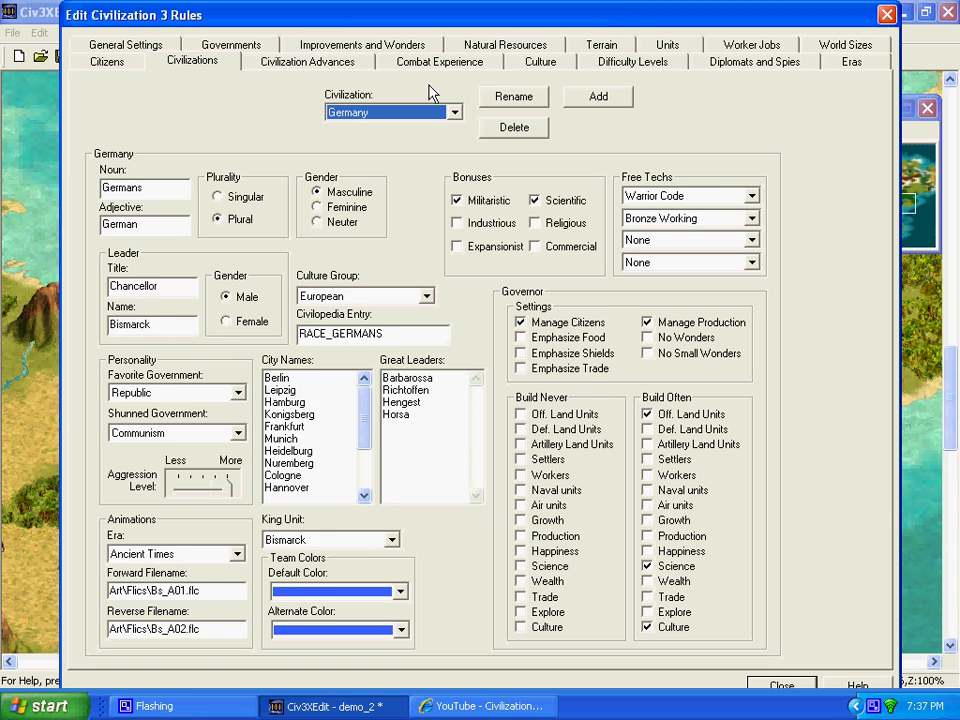
key(Up)
key(Up)
key(Down)
key(Down)
key(Down)
key(Down)
key(Down)
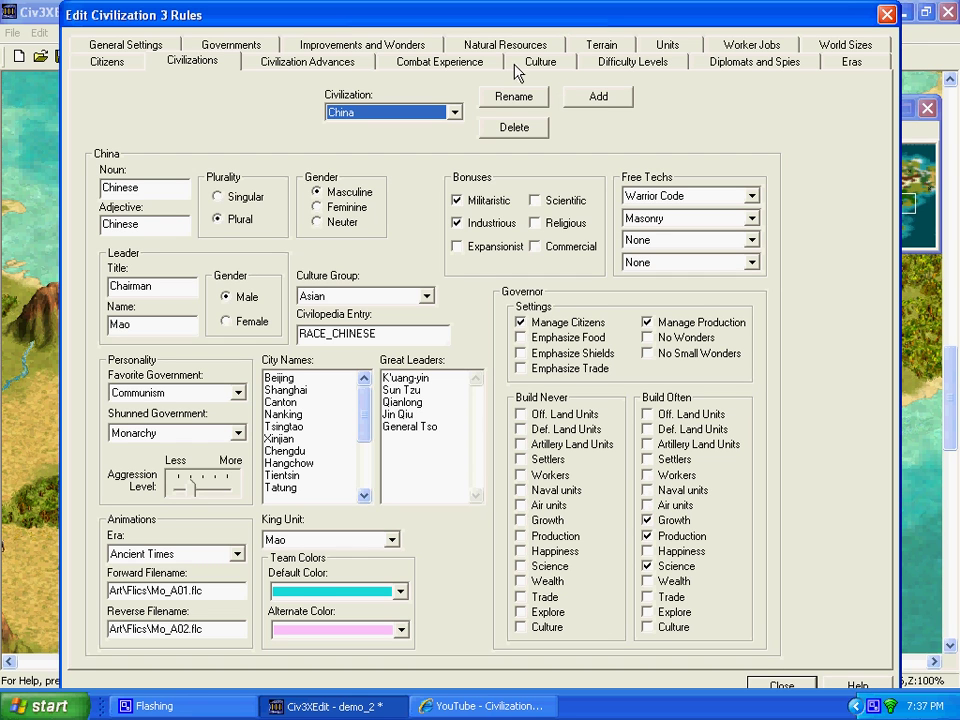
Scan the full list of available civilizations without switching away from China
click(452, 112)
scroll(440, 180, up, 3)
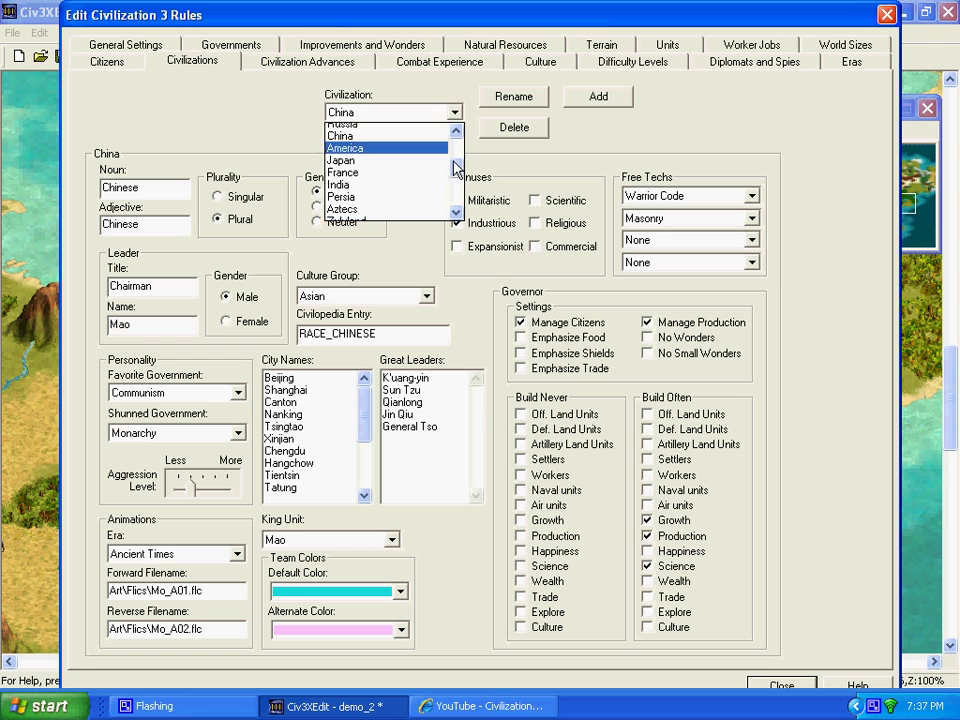
scroll(456, 200, down, 6)
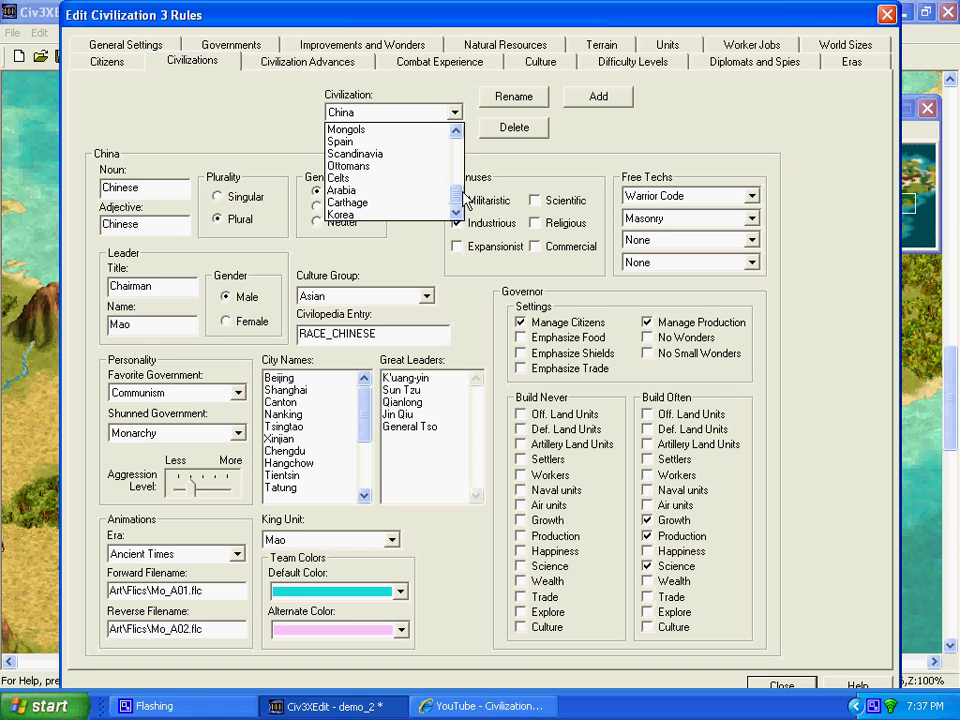
scroll(456, 200, up, 6)
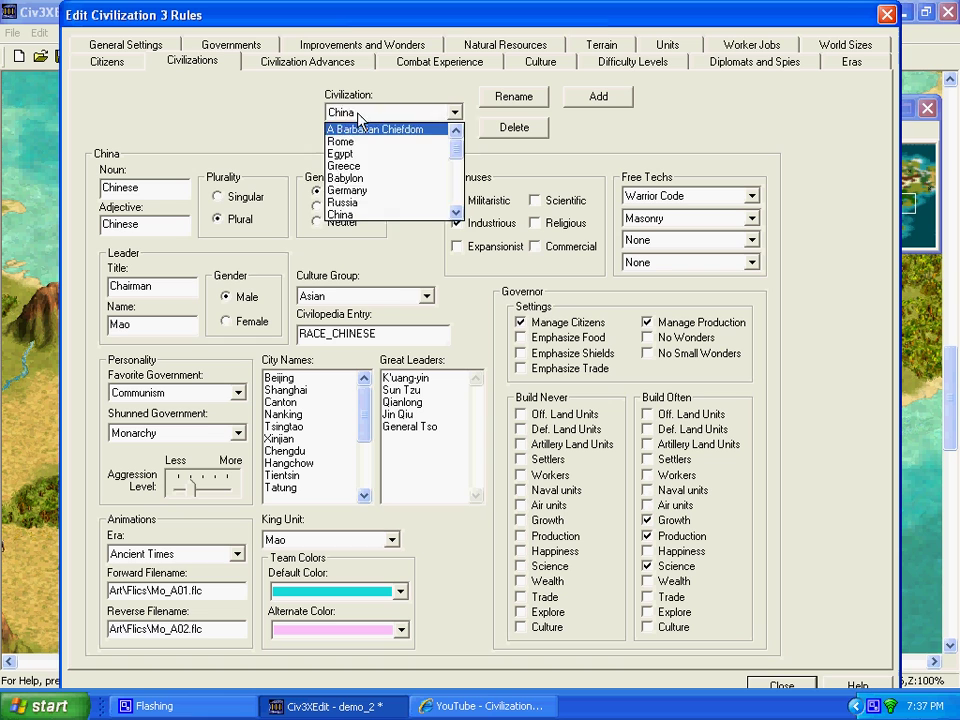
click(302, 121)
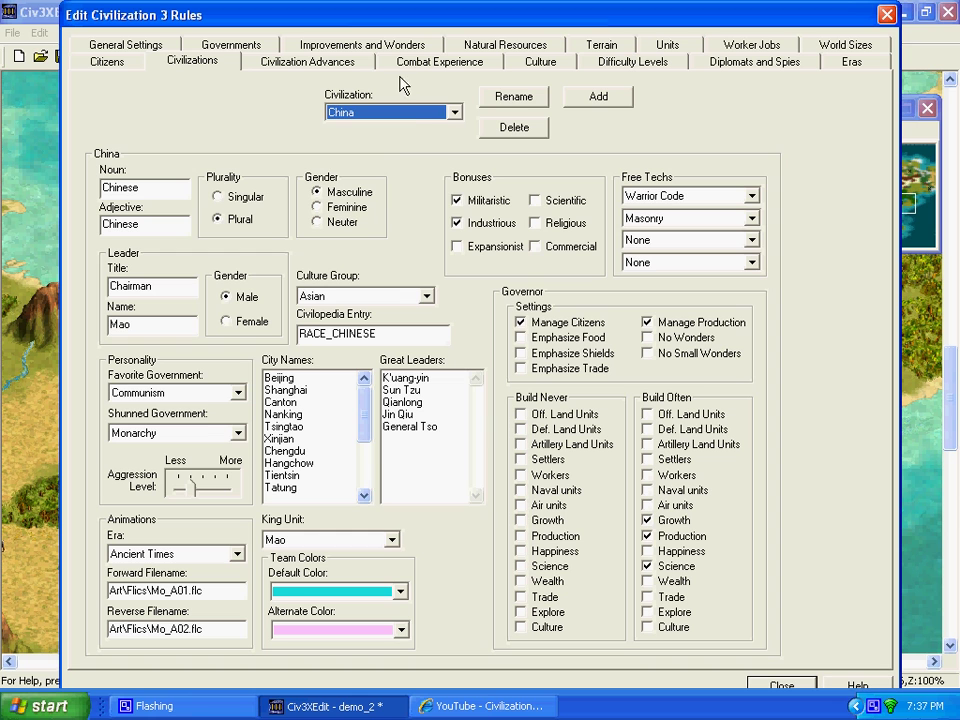
Select the civilization India and rename it to Canada
click(453, 112)
click(413, 117)
key(Down)
key(Down)
key(Down)
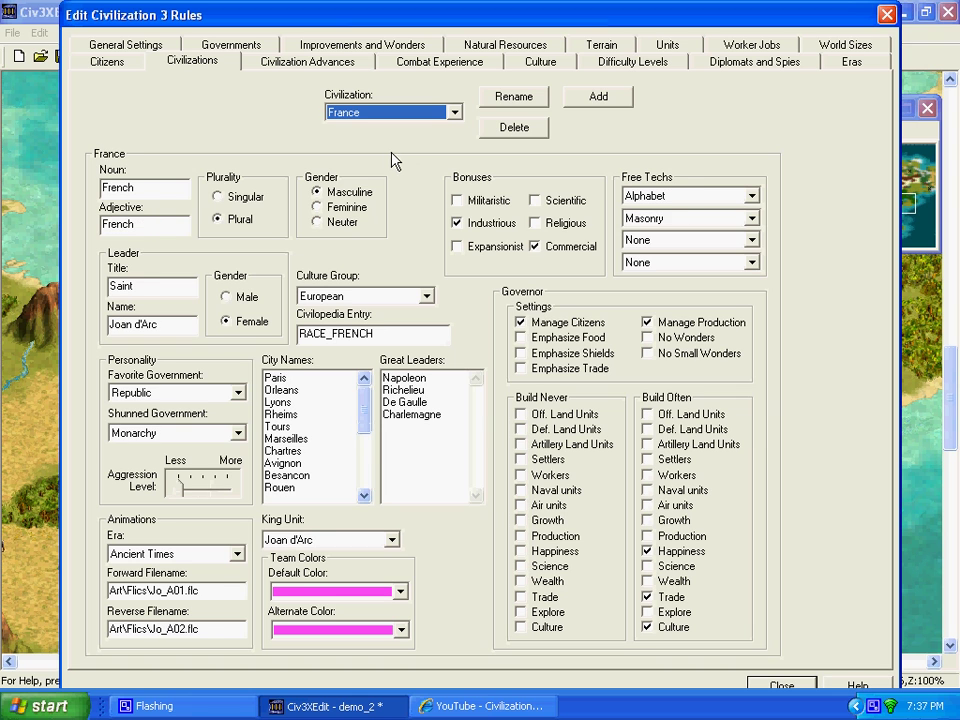
key(Down)
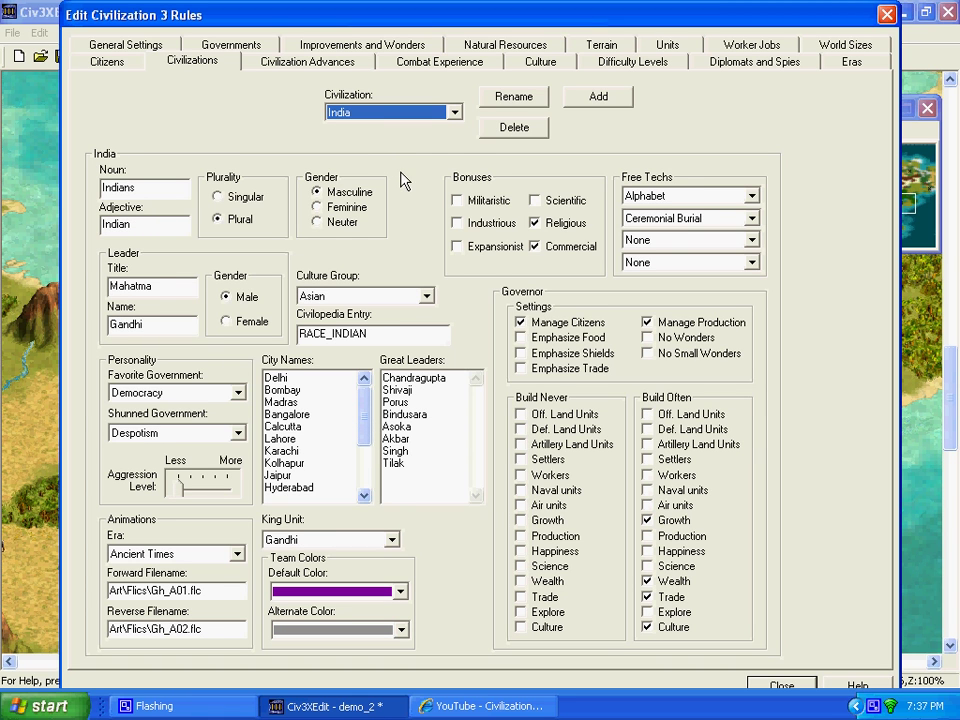
click(493, 99)
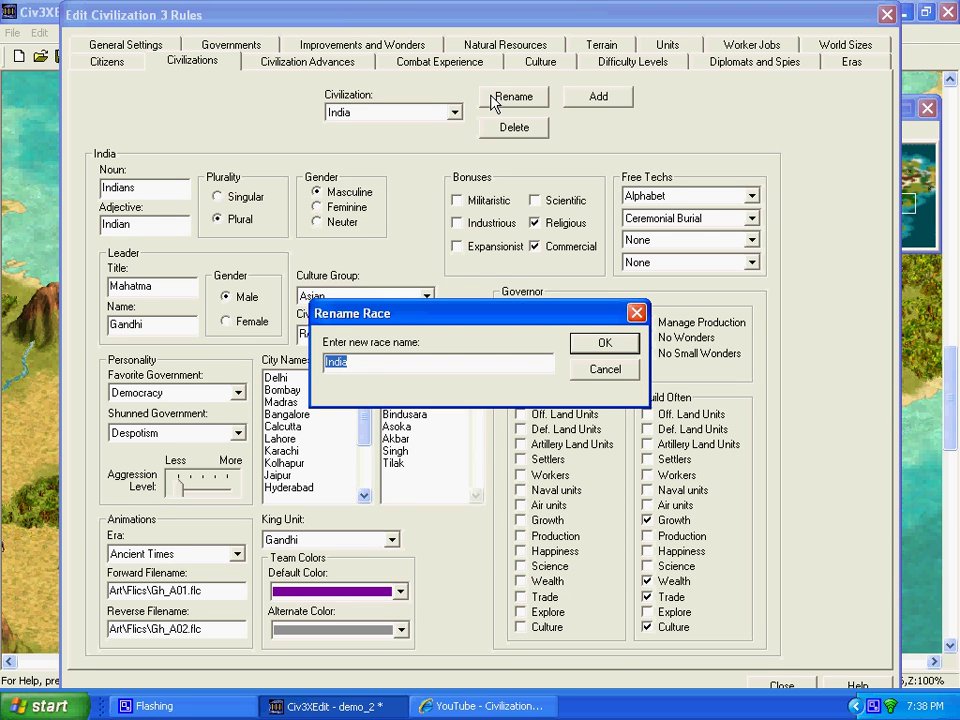
text(Canada)
key(Return)
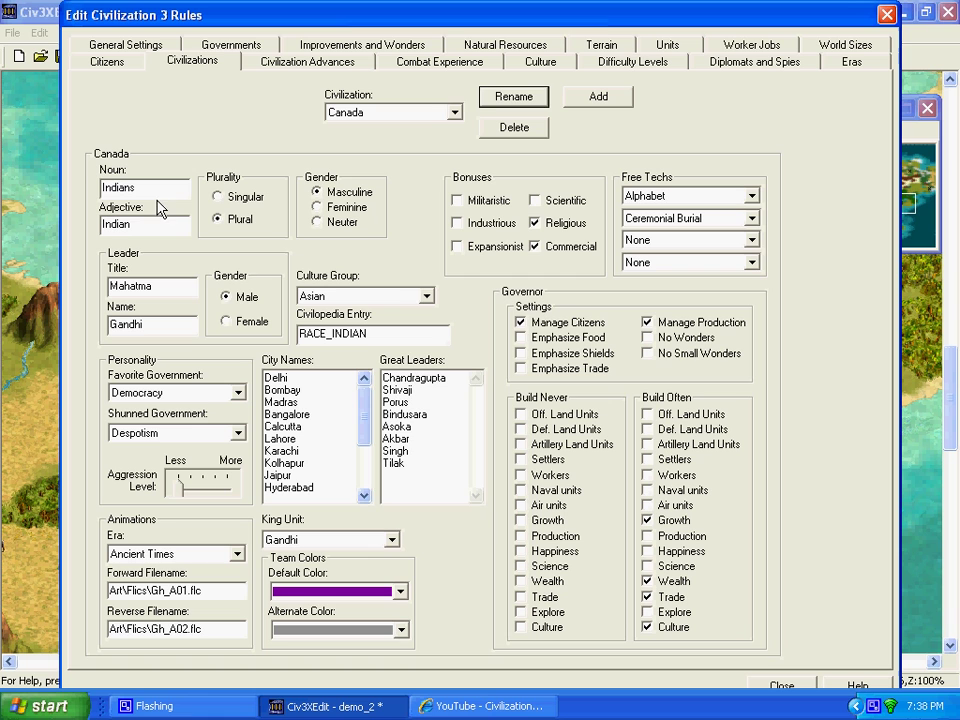
Set Canada's noun to Canadians and its adjective to Canadian
drag(124, 188, 76, 172)
text(Canadians)
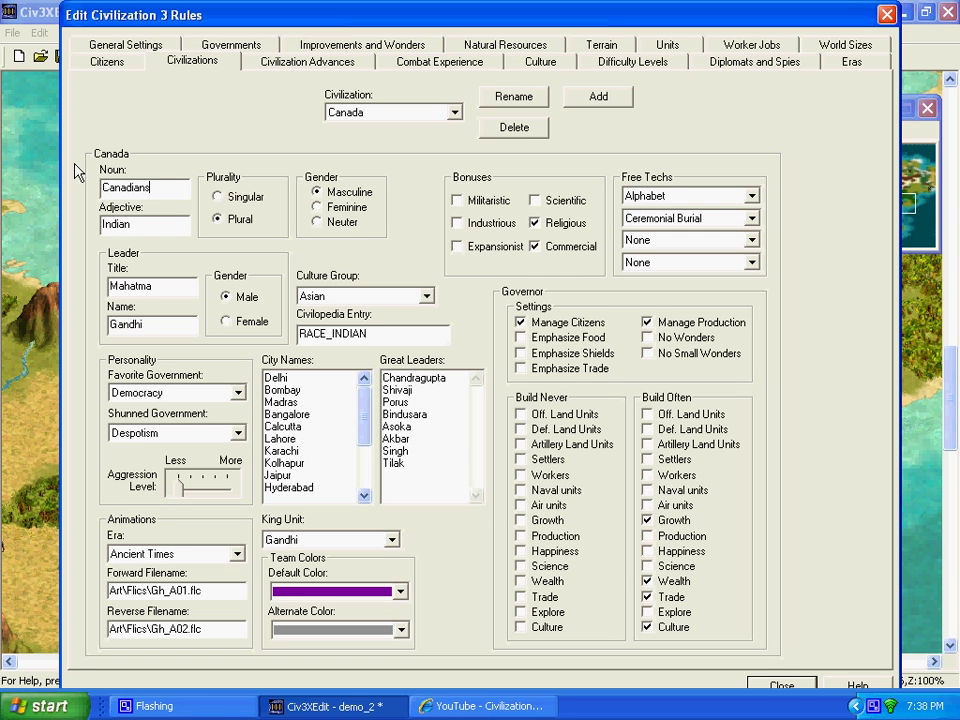
key(Tab)
text(Canadian)
Set the leader's title to Prime Minister and replace the leader's name with a new one
double_click(168, 288)
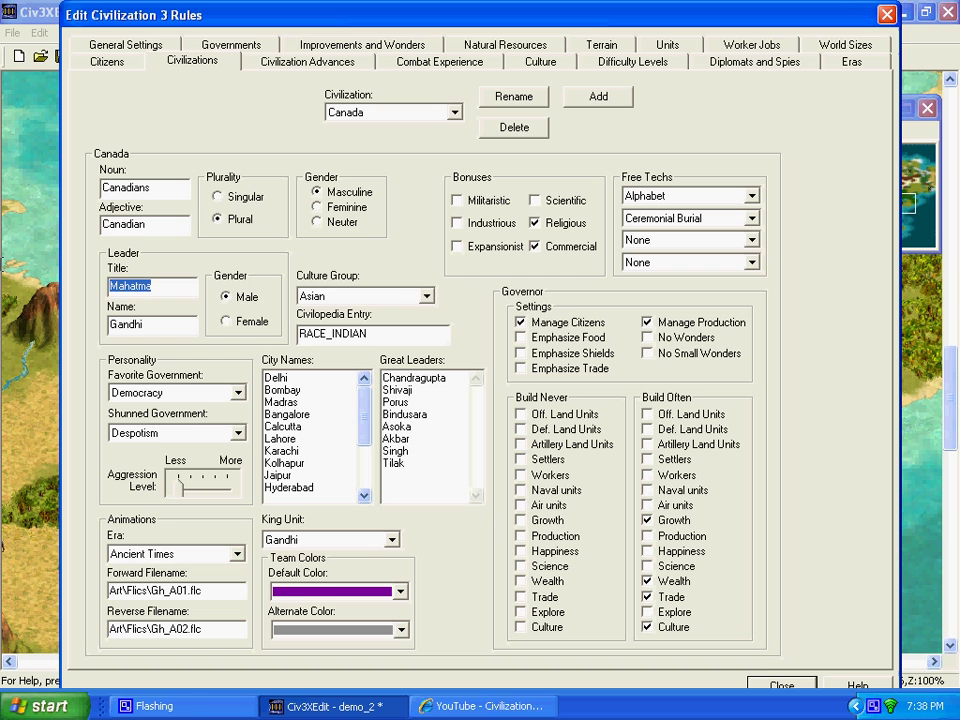
text(Prime Minin)
key(BackSpace)
text(ster)
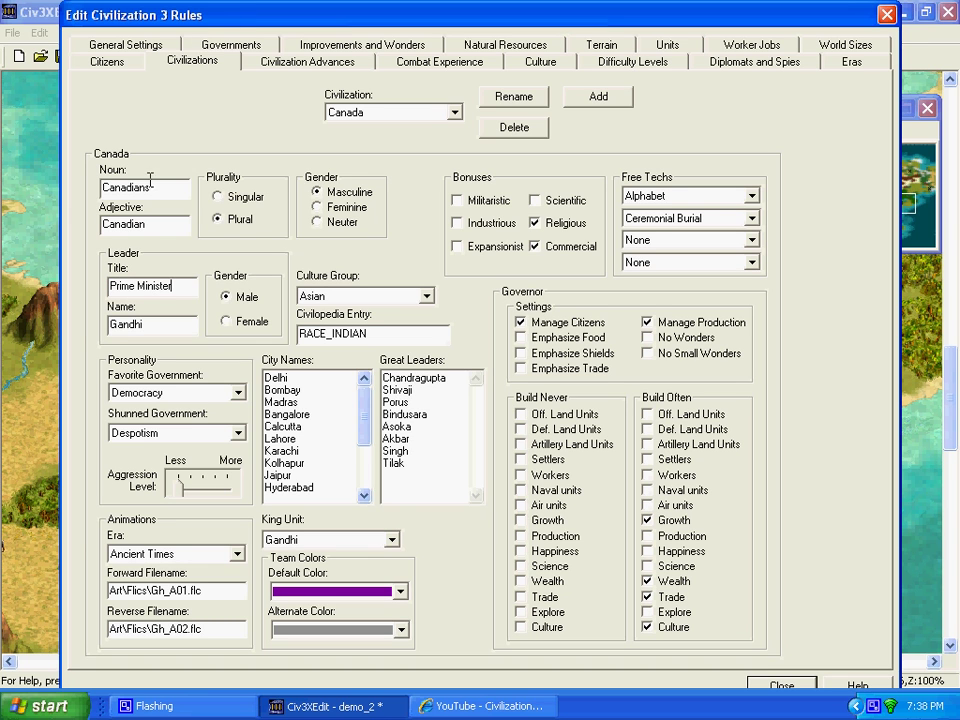
double_click(172, 325)
text(Guy)
Set Canada's culture group to American
mouse_move(181, 492)
mouse_down()
mouse_move(234, 497)
mouse_move(180, 496)
mouse_up()
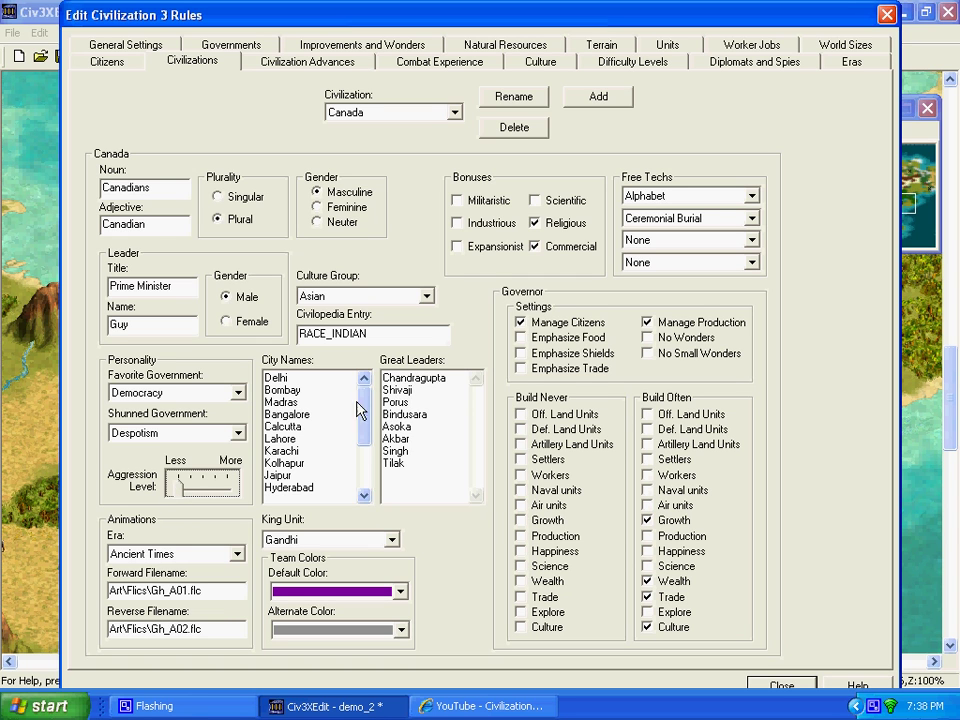
click(358, 297)
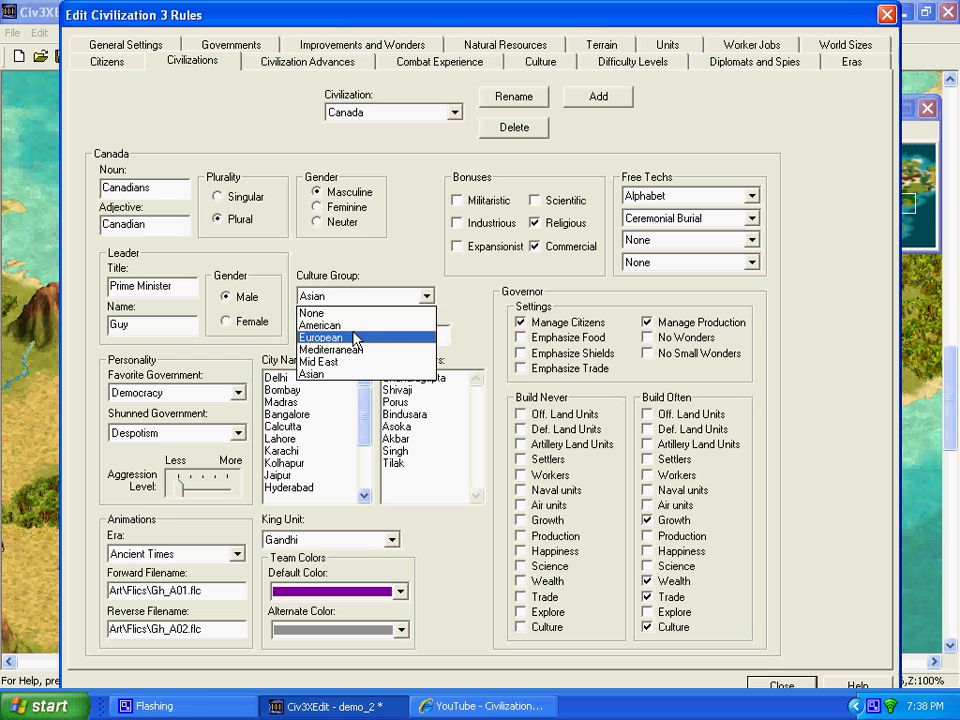
click(355, 334)
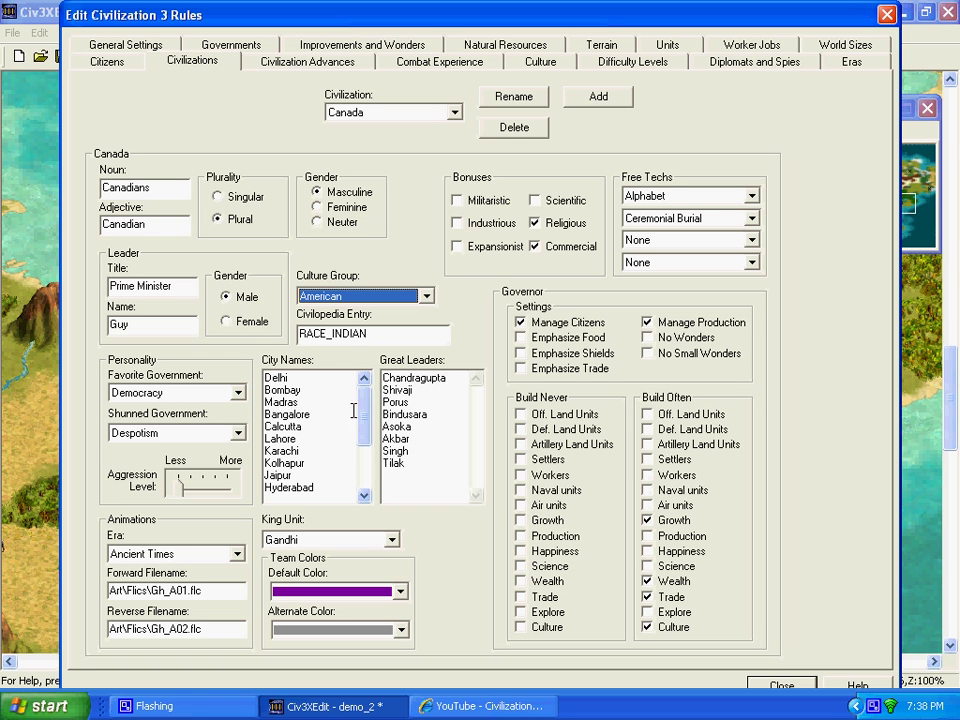
Replace all of Canada's city names with Ottawa, Toronto, Montreal and Vancouver, one per line
click(268, 381)
drag(268, 381, 300, 510)
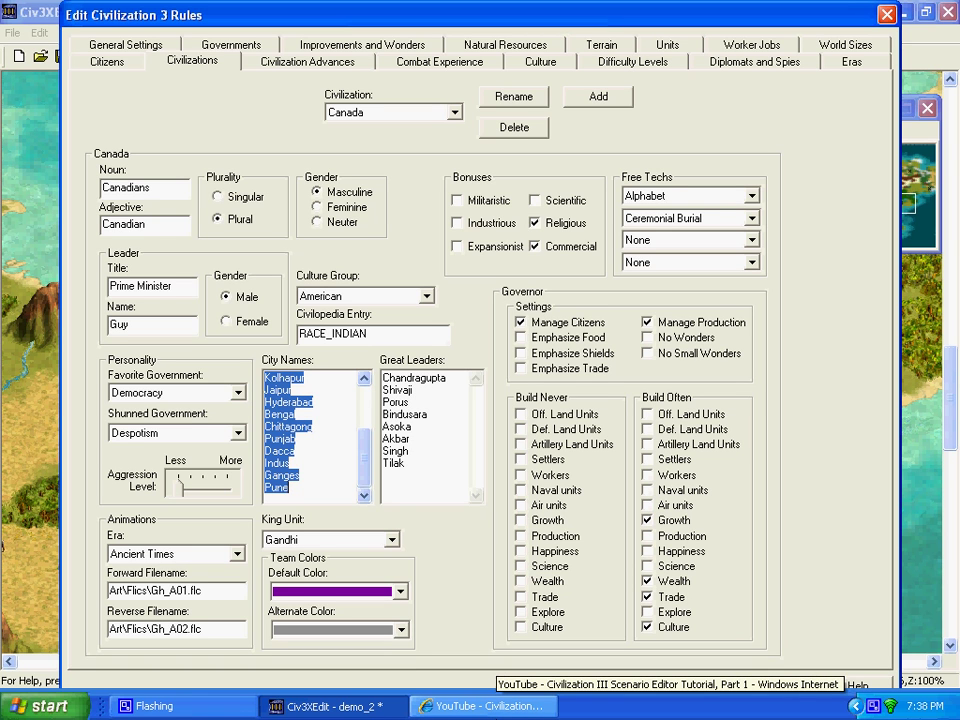
text(Ottawa)
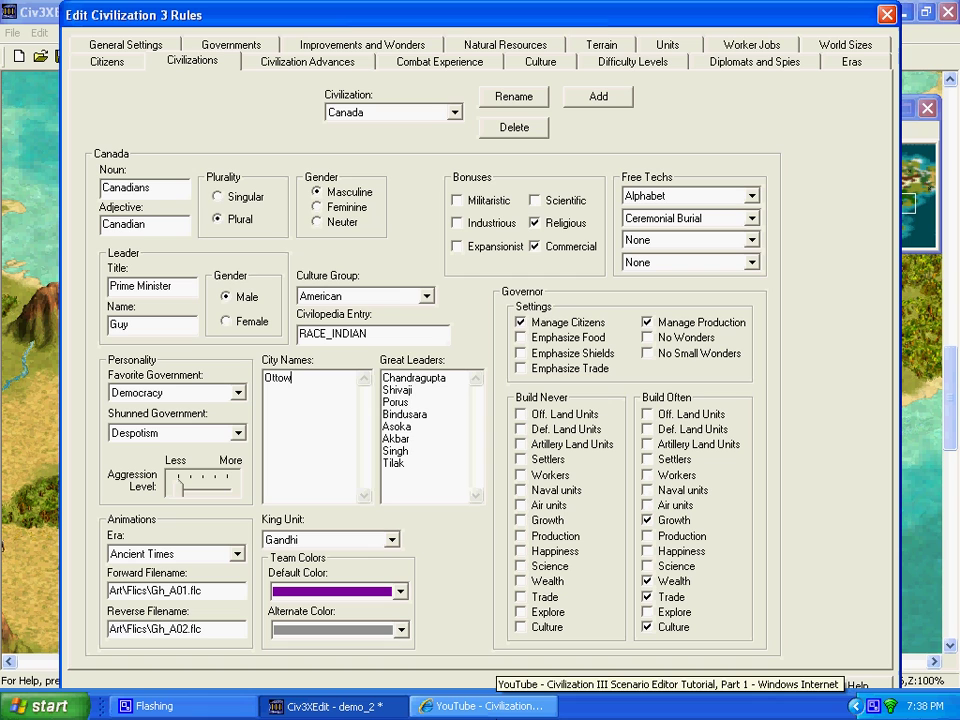
key(BackSpace)
key(BackSpace)
key(BackSpace)
text(awa)
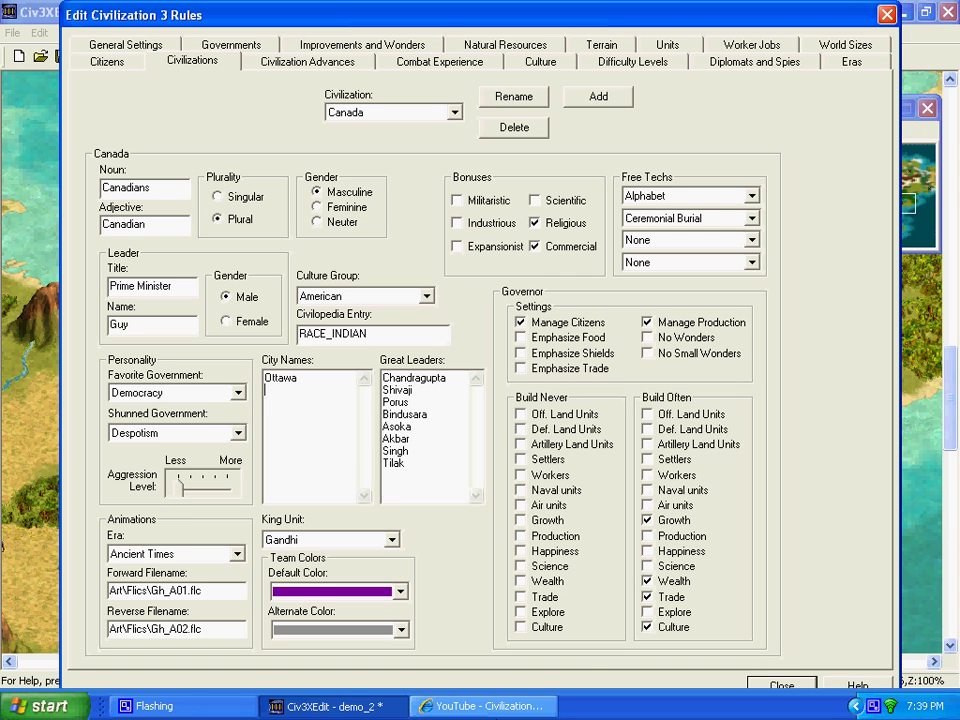
key(Return)
text(Toronto)
key(Return)
text(Montreal)
key(Return)
text(Van)
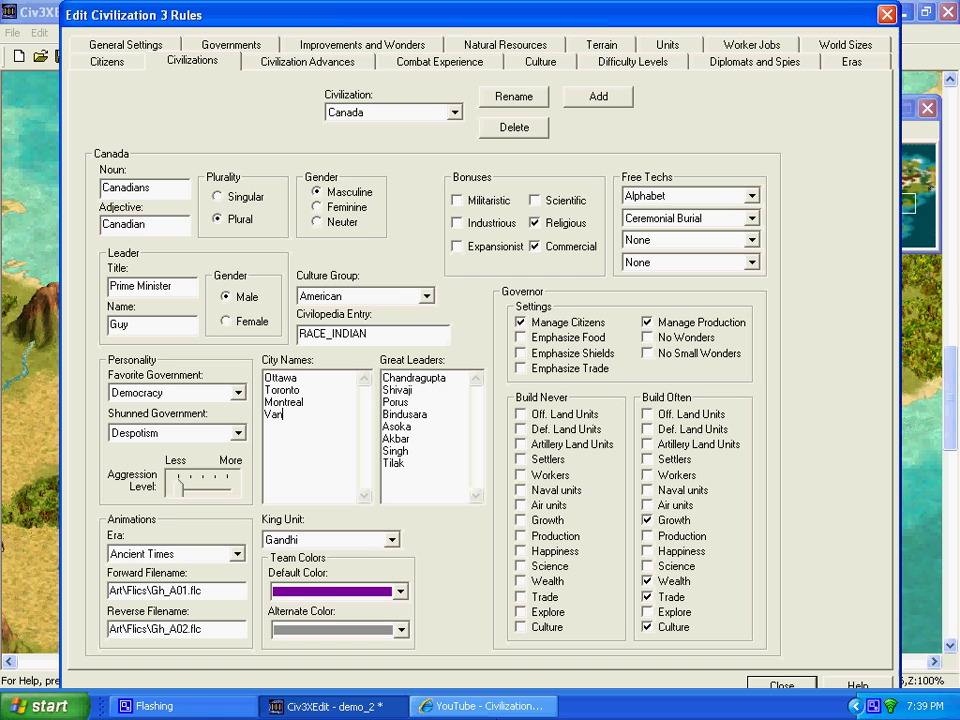
text(couver)
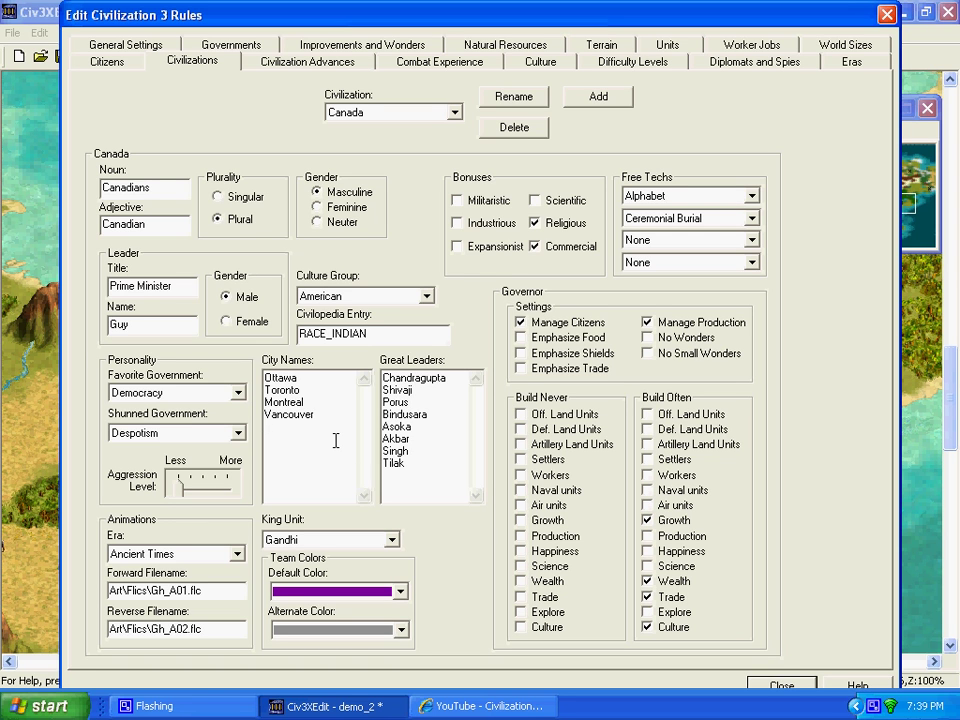
Replace the entire great leaders list with a single new leader name
drag(431, 476, 253, 308)
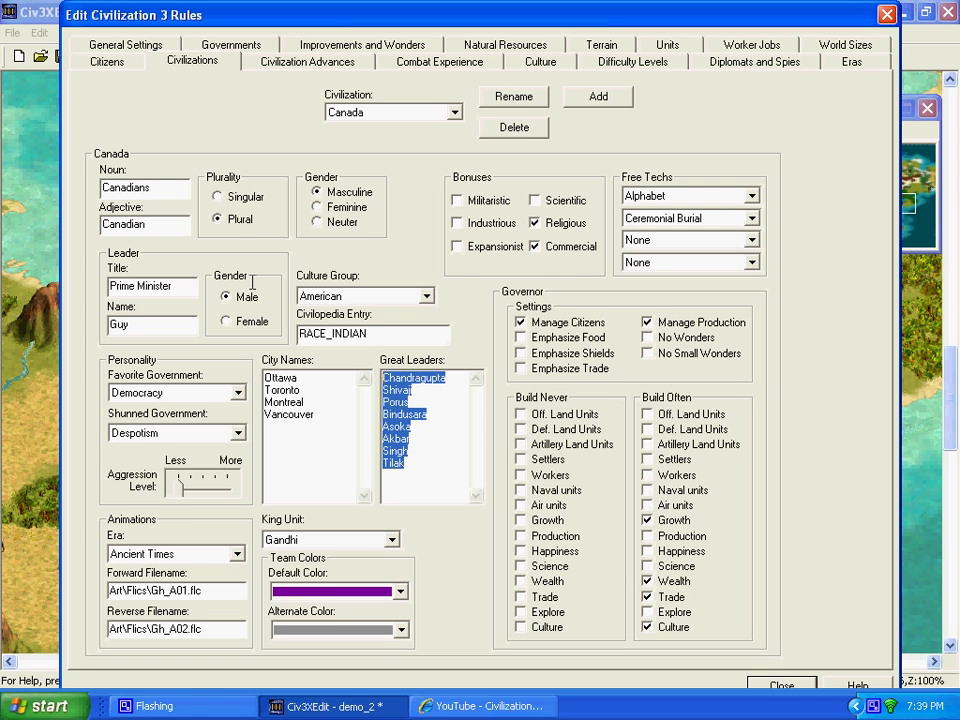
key(Delete)
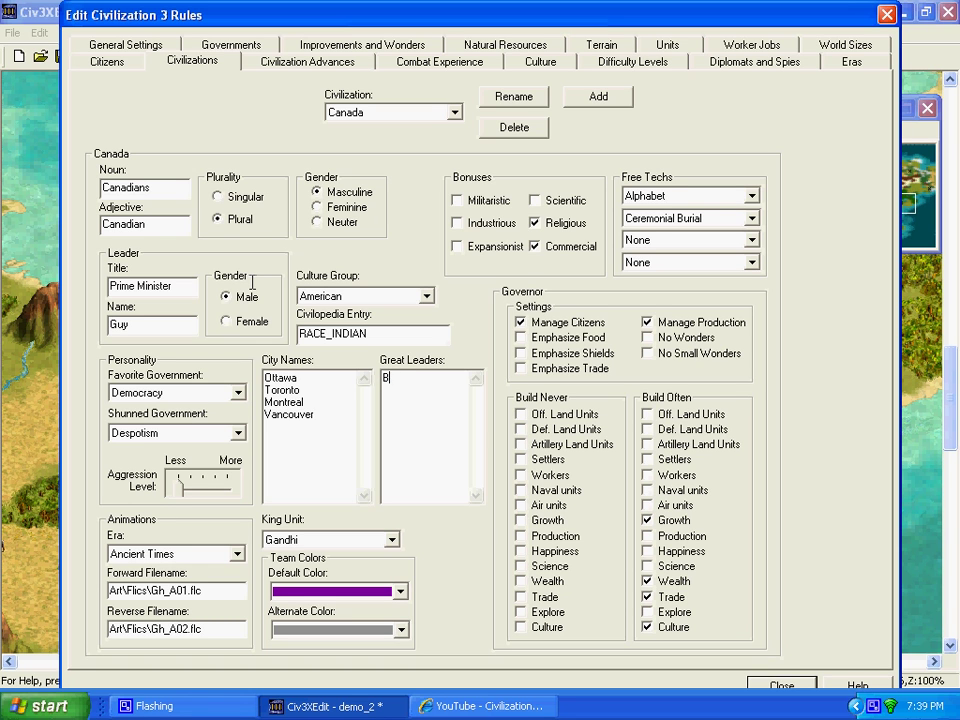
text(Bob)
Set Canada's bonuses to only Industrious and Expansionist, with all other bonuses off
click(535, 247)
click(540, 201)
click(485, 250)
click(489, 225)
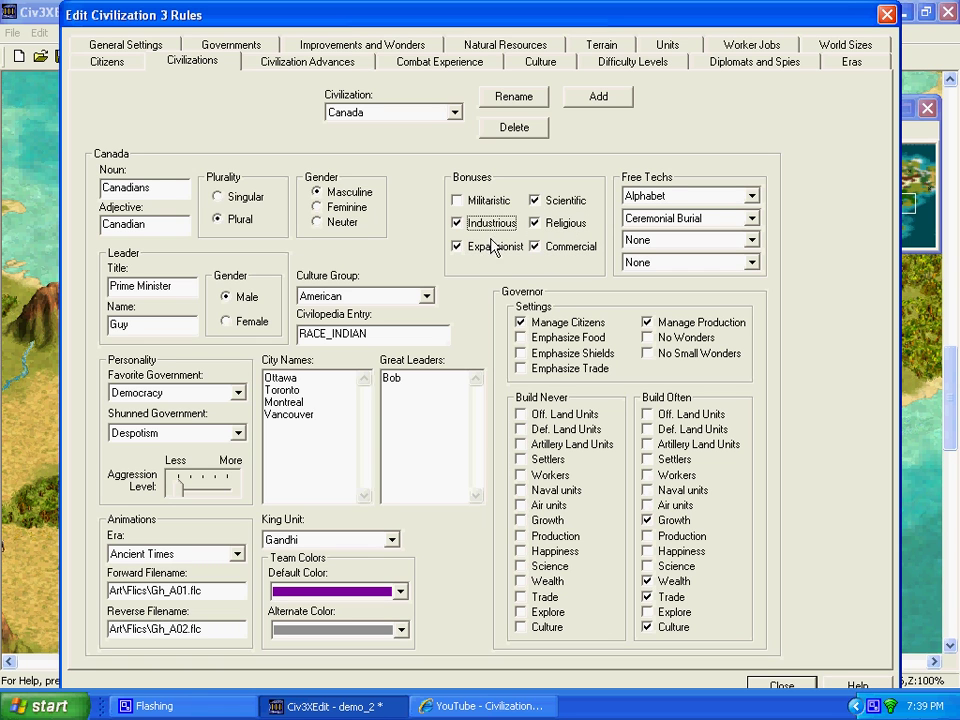
click(489, 244)
click(490, 223)
click(542, 248)
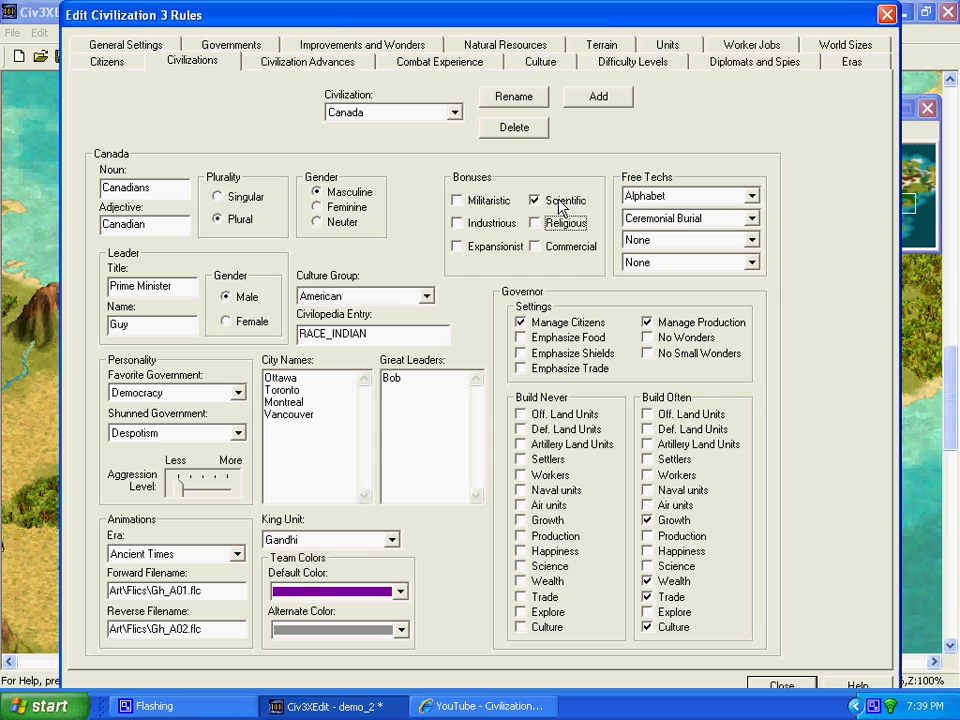
click(560, 201)
click(457, 223)
click(457, 246)
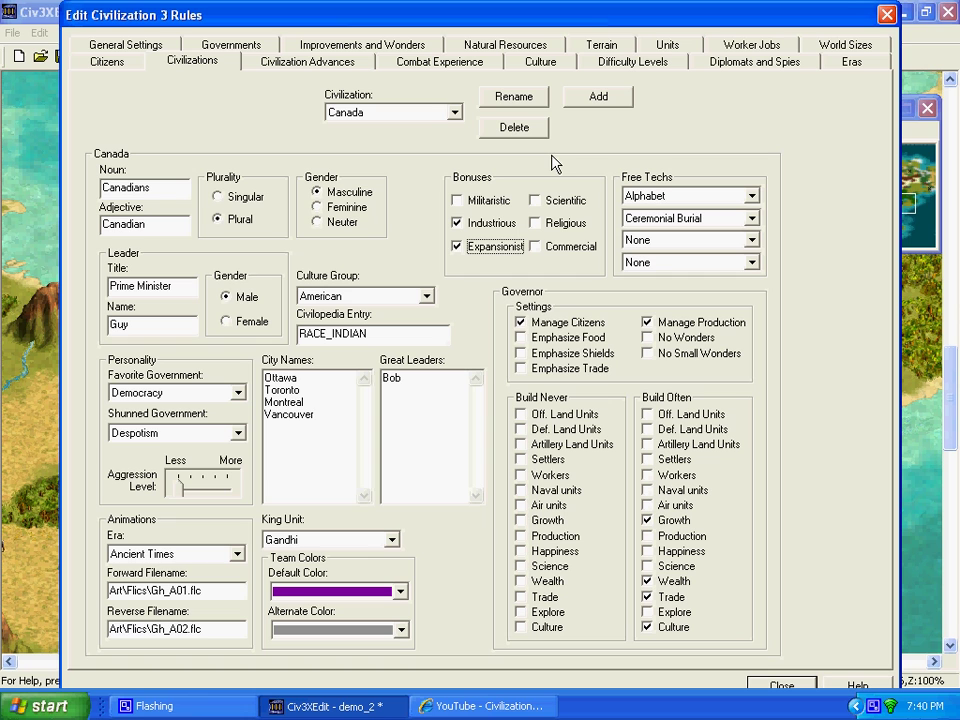
Clear Growth, Wealth, Trade and Culture from the governor's Build Often preferences
click(652, 520)
click(667, 583)
click(668, 598)
click(670, 627)
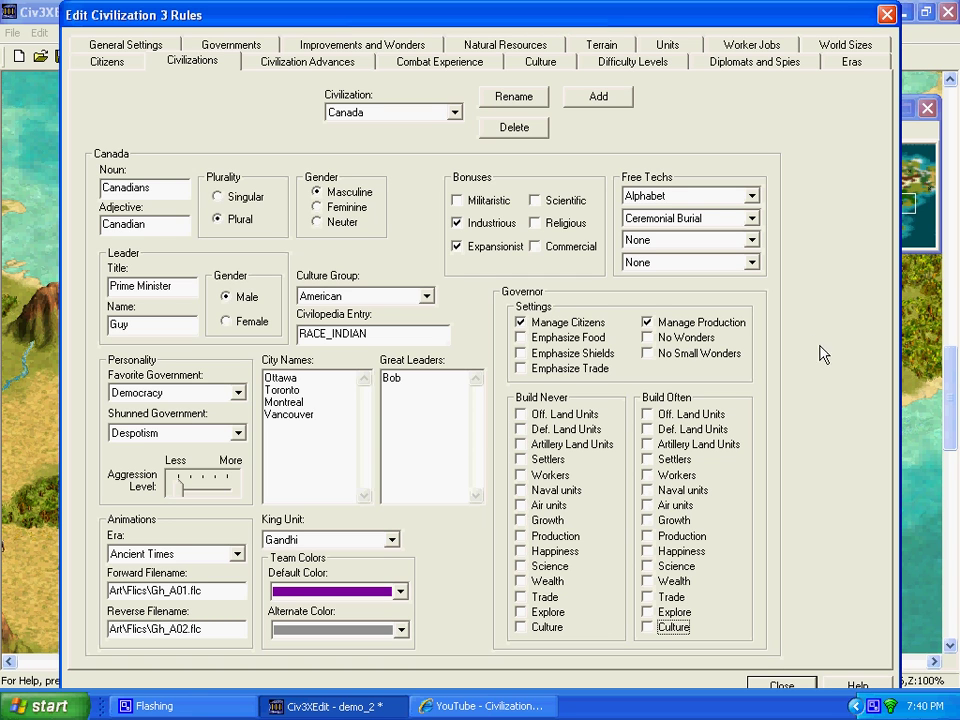
Enable Air units, Growth, Production, Happiness, Science and Trade as the governor's Build Often preferences
click(649, 507)
click(648, 520)
click(648, 536)
click(648, 551)
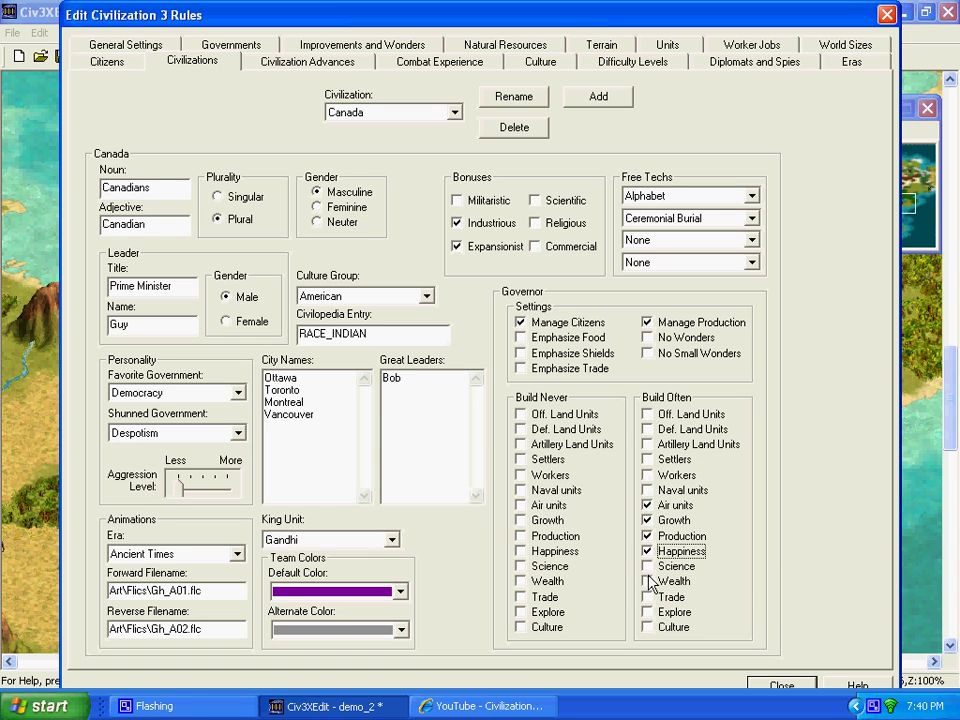
click(648, 566)
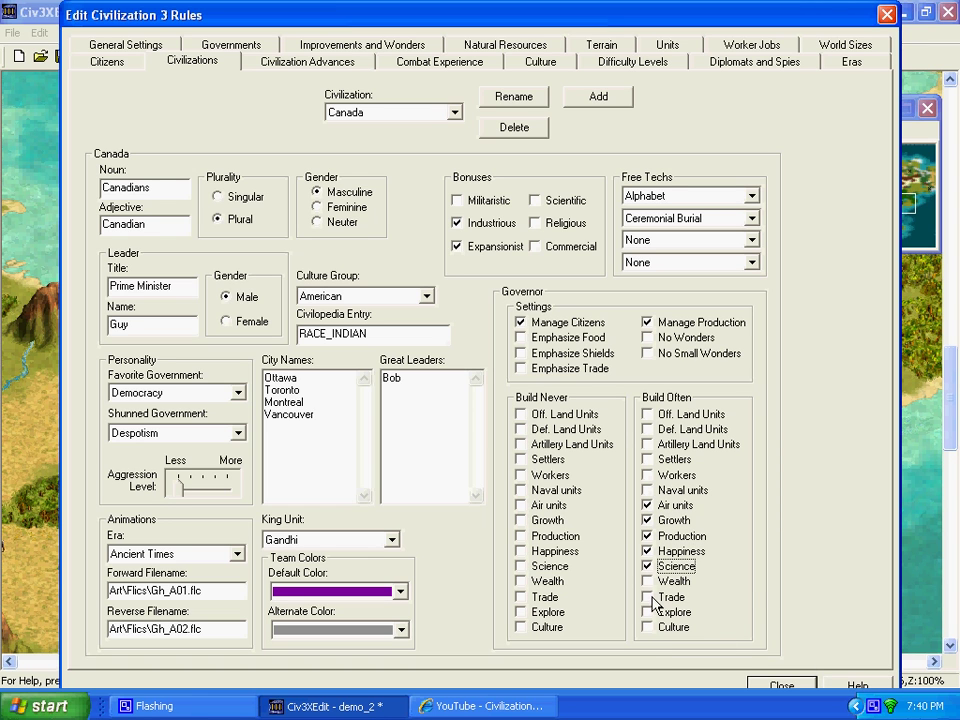
click(647, 597)
Set Canada's default team color to bright red
click(406, 592)
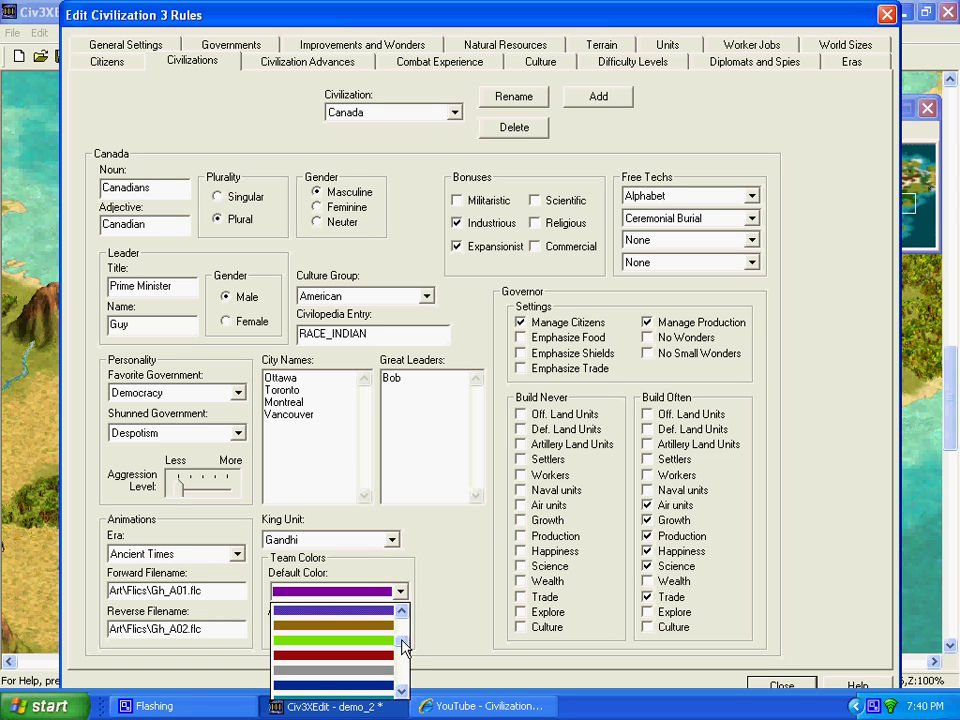
drag(403, 643, 403, 665)
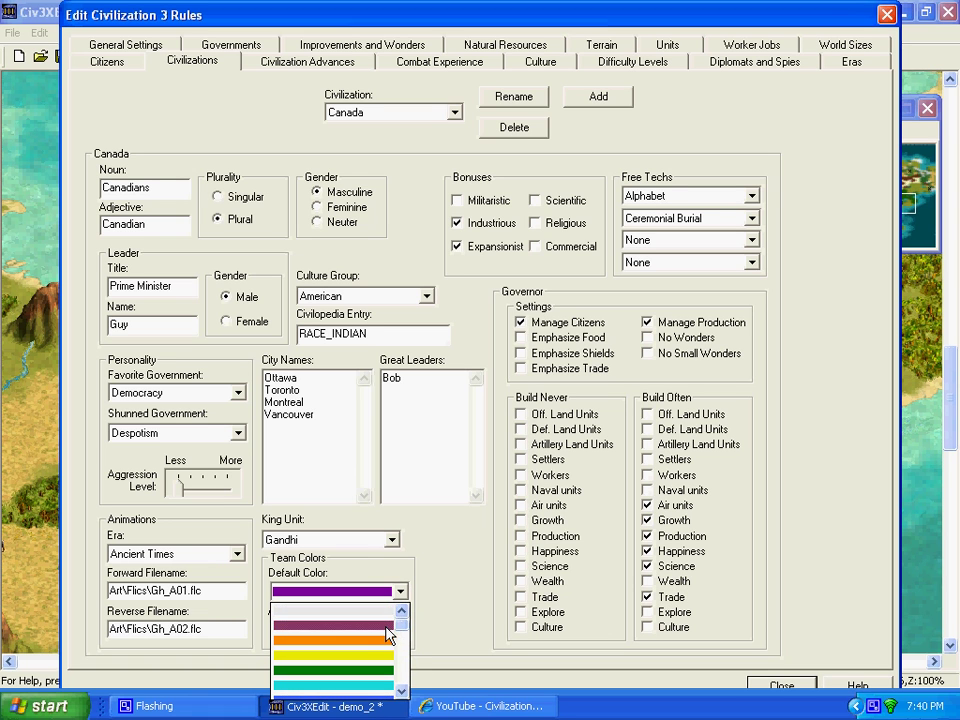
click(390, 650)
Set Canada's alternate team color to dark red, keep Gandhi as the king unit, and close the rules editor
click(398, 630)
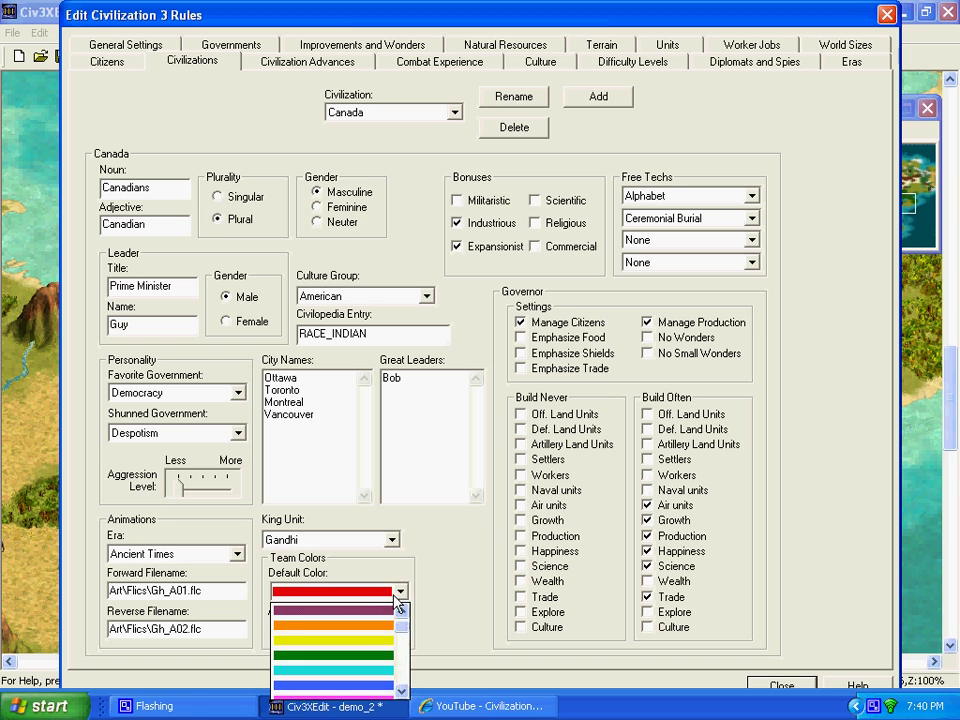
click(389, 630)
click(389, 630)
scroll(405, 590, down, 3)
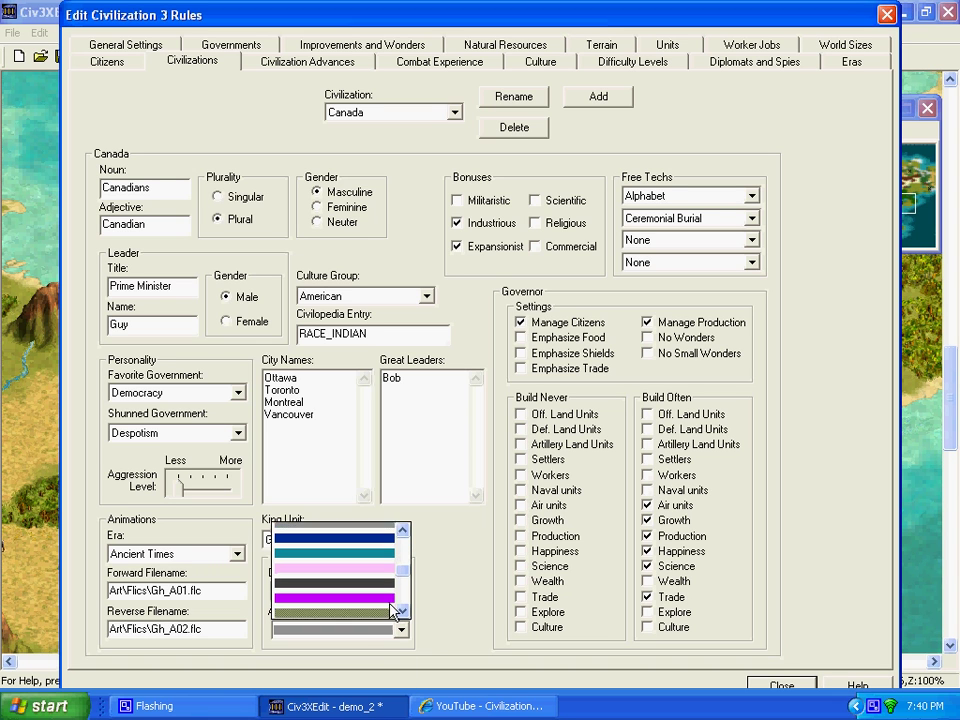
drag(408, 587, 390, 566)
click(389, 560)
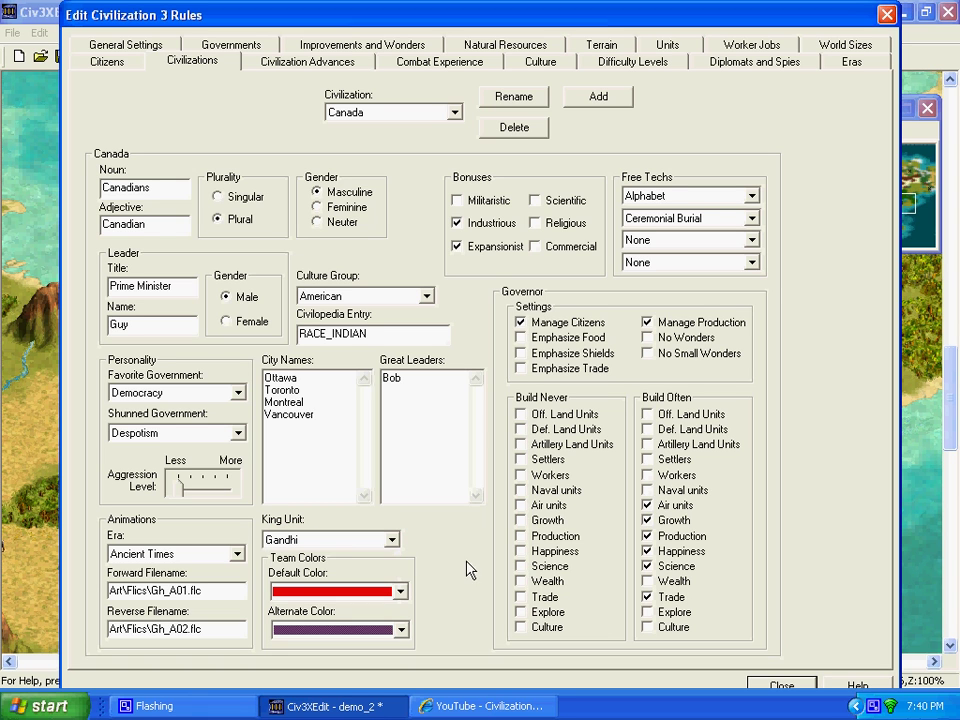
click(355, 545)
click(360, 545)
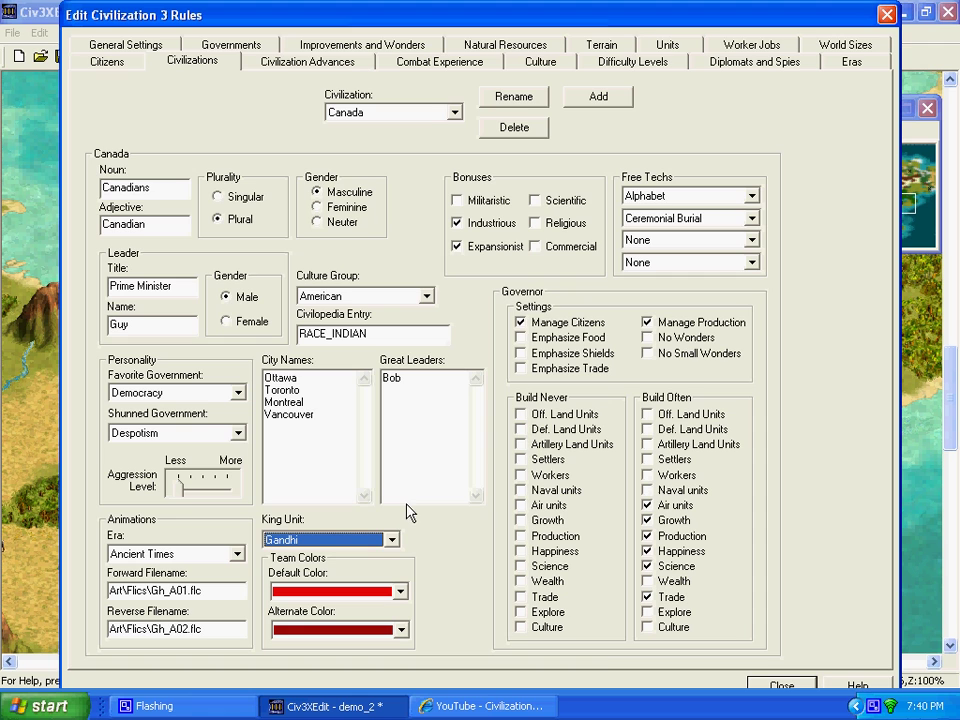
click(782, 686)
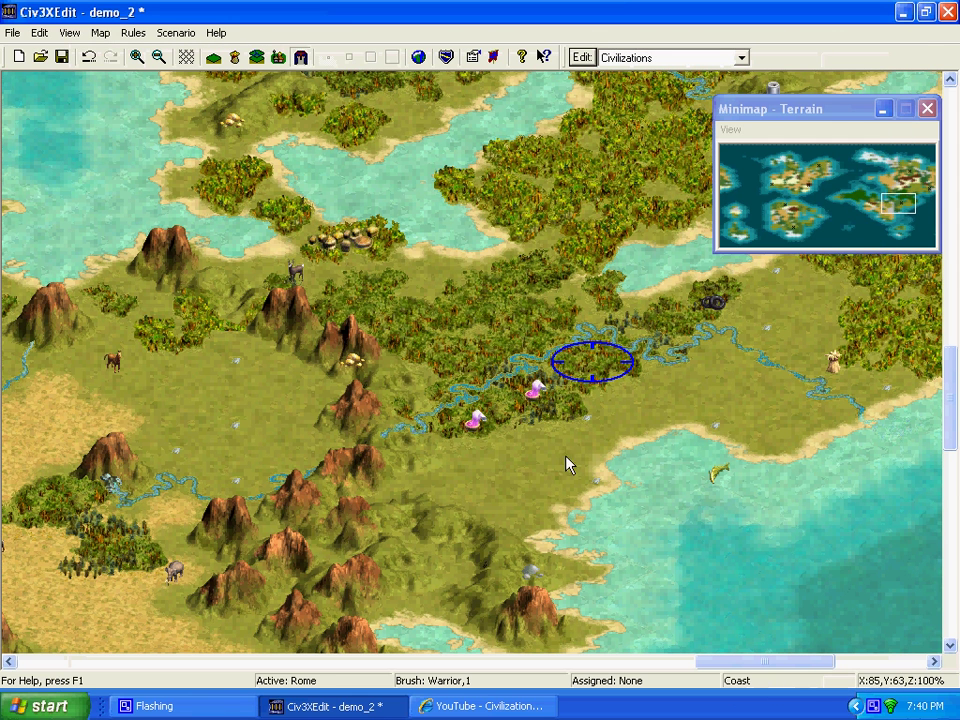
Open the Europe scenario file from the Scenarios folder
click(12, 32)
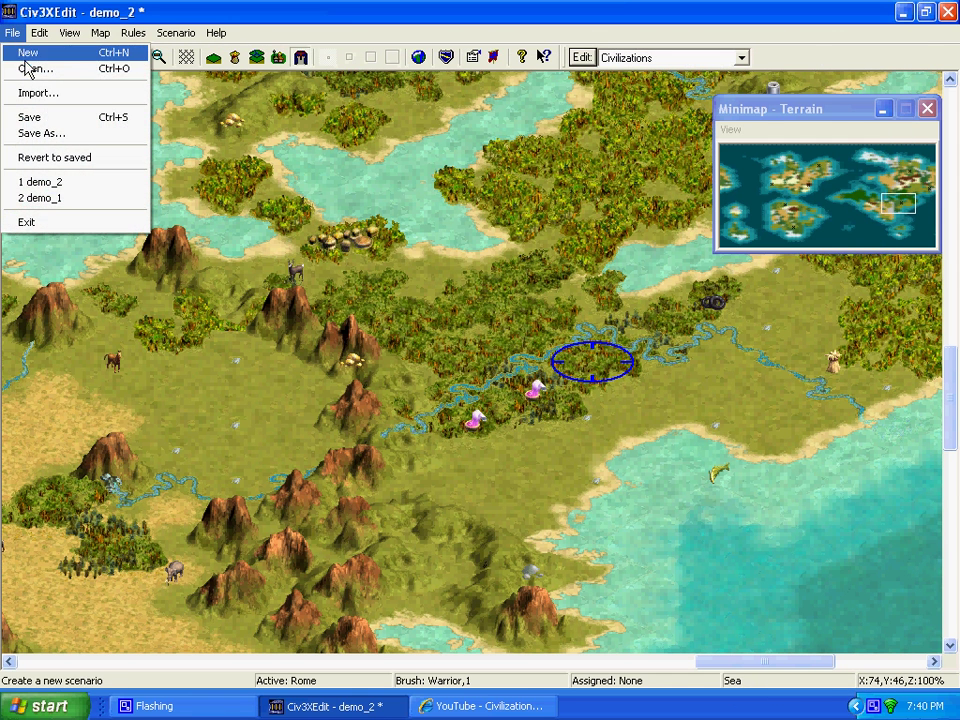
click(35, 68)
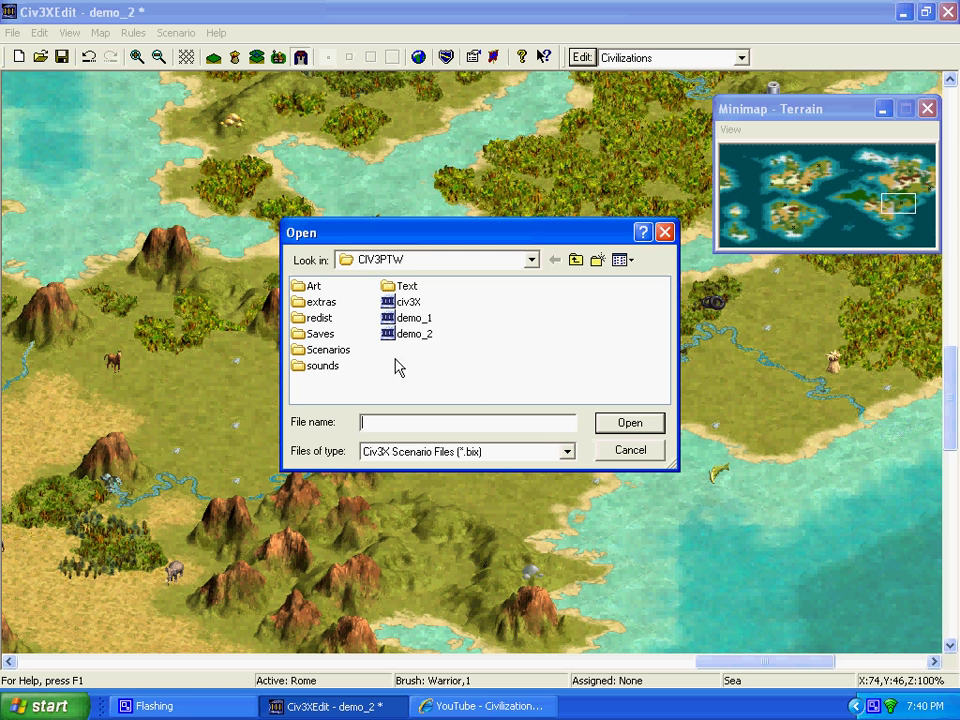
double_click(328, 350)
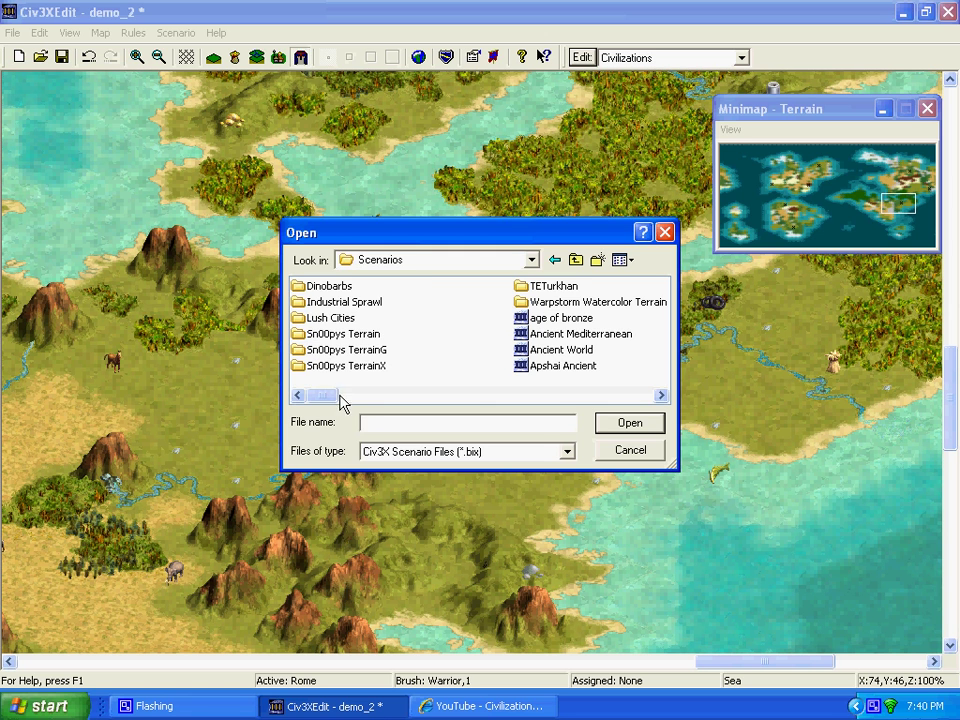
drag(326, 397, 557, 426)
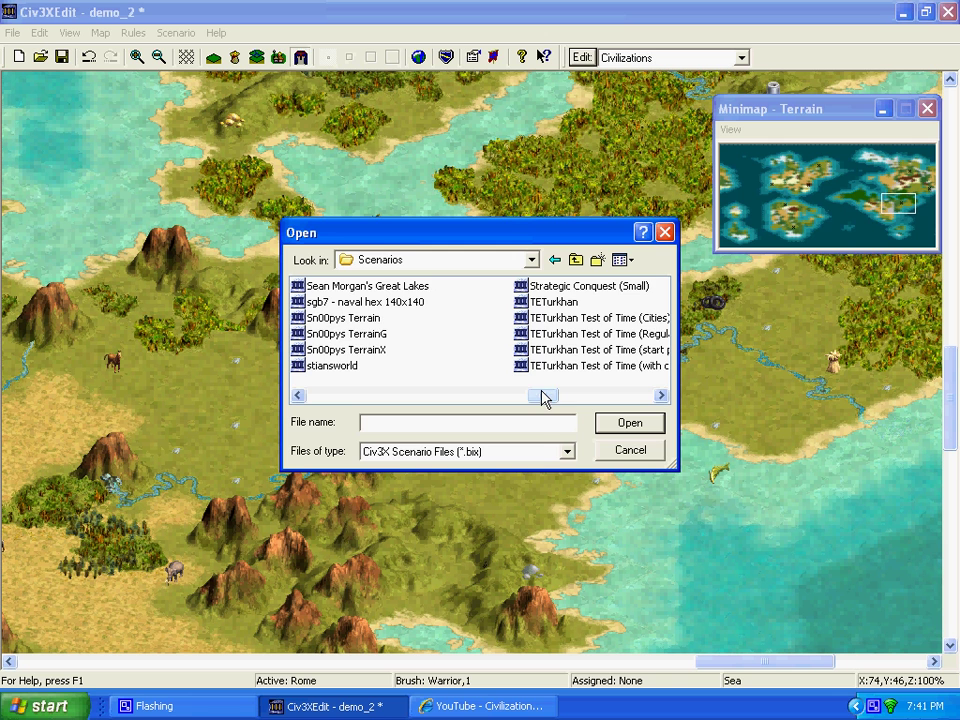
drag(541, 400, 407, 414)
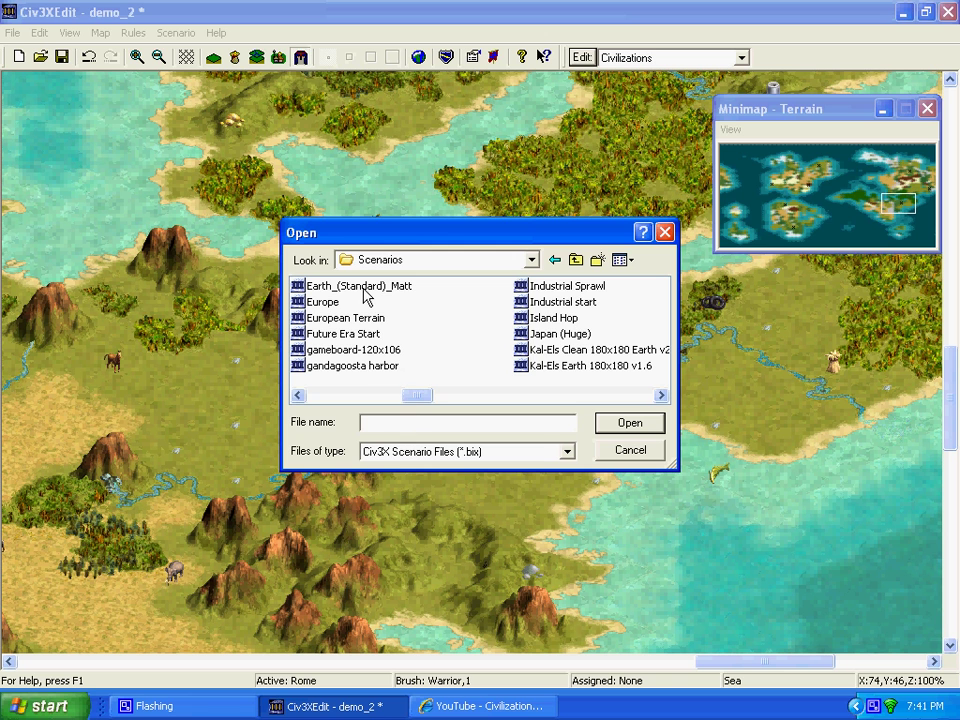
double_click(319, 305)
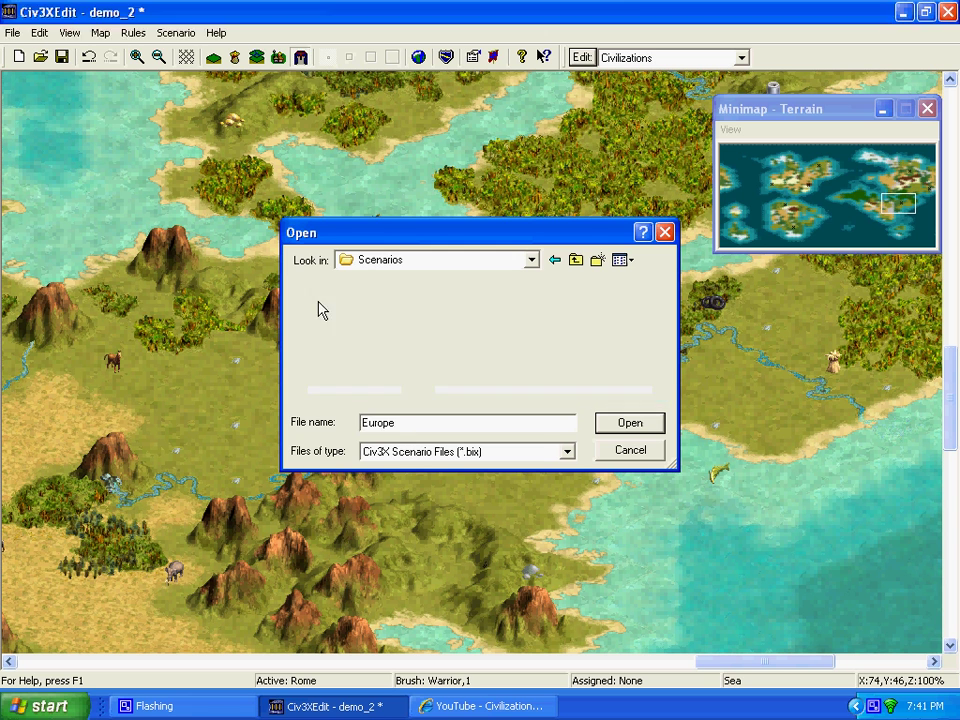
click(477, 380)
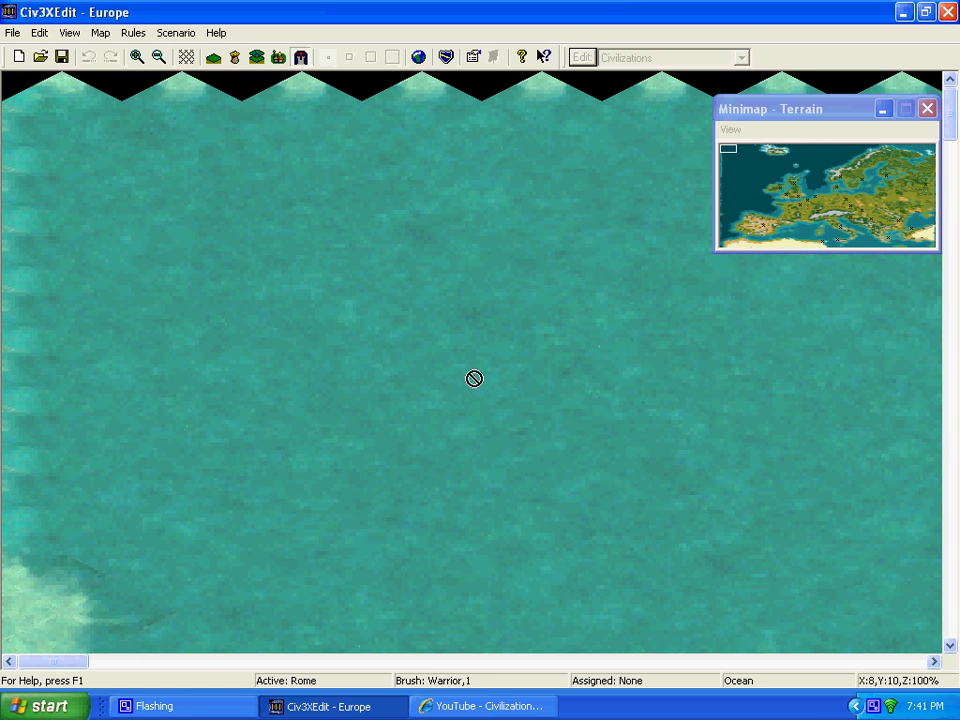
Examine the Europe map's terrain, resources and starting locations across Britain, France, Scandinavia and the Baltic
click(795, 196)
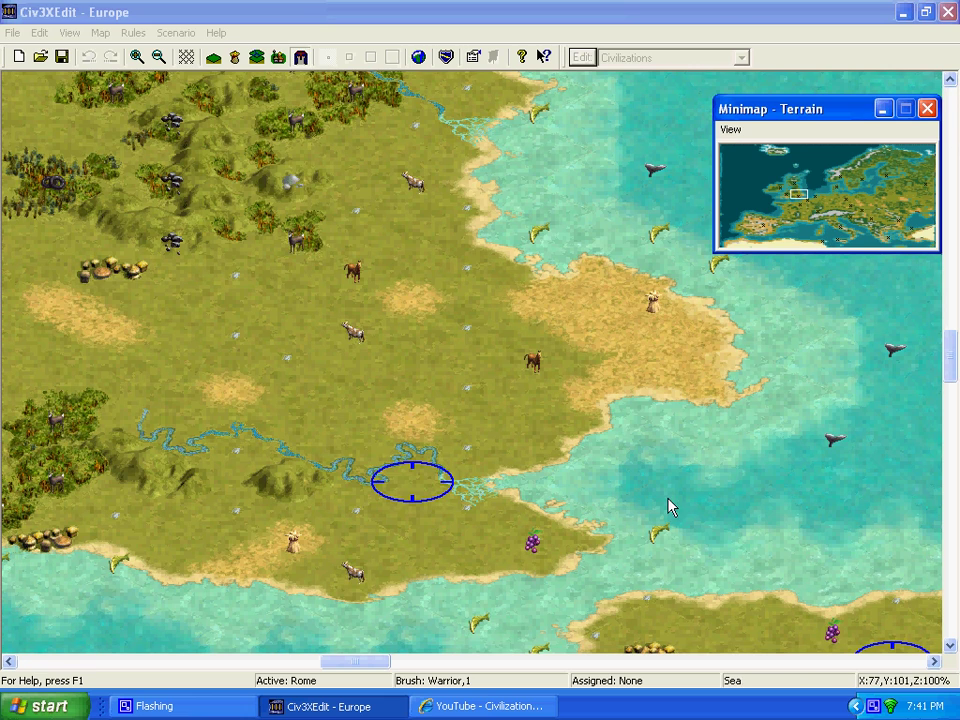
scroll(700, 440, down, 3)
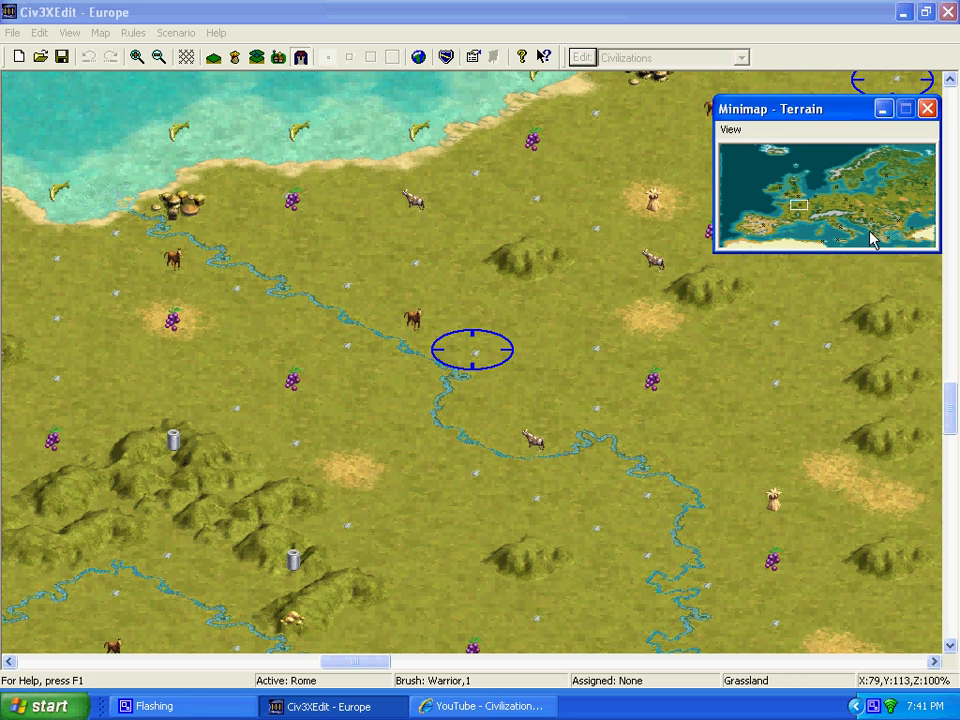
click(840, 195)
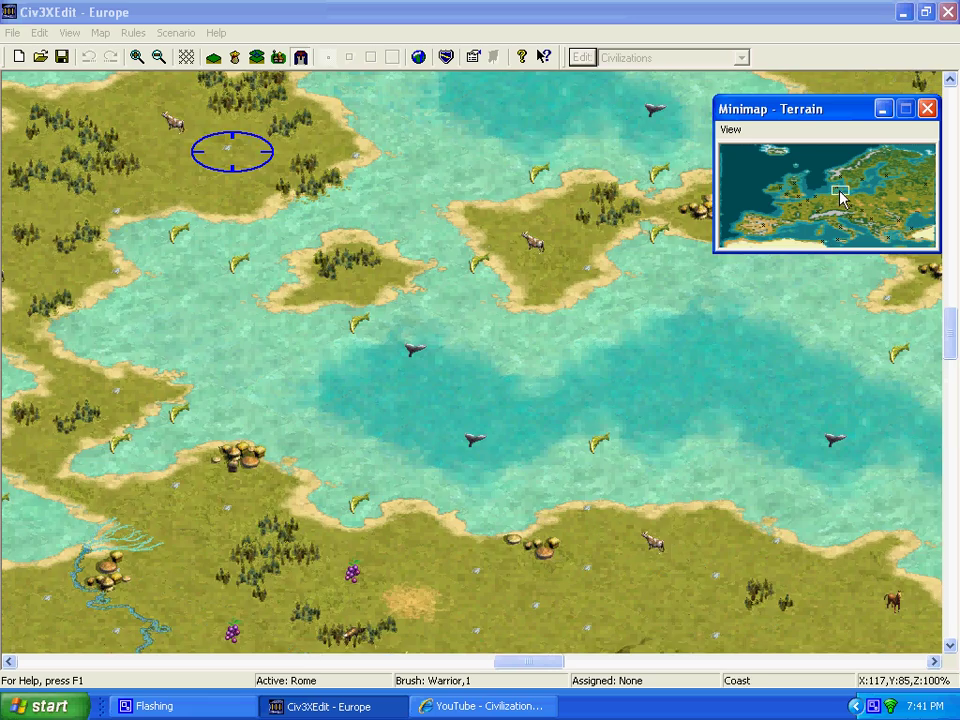
click(838, 218)
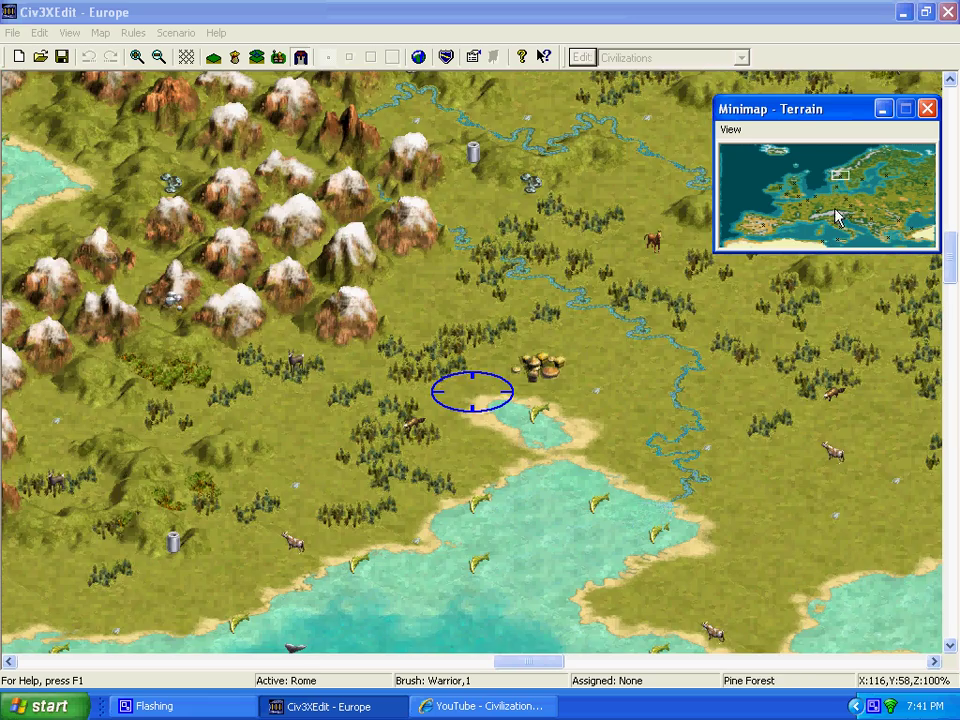
click(834, 192)
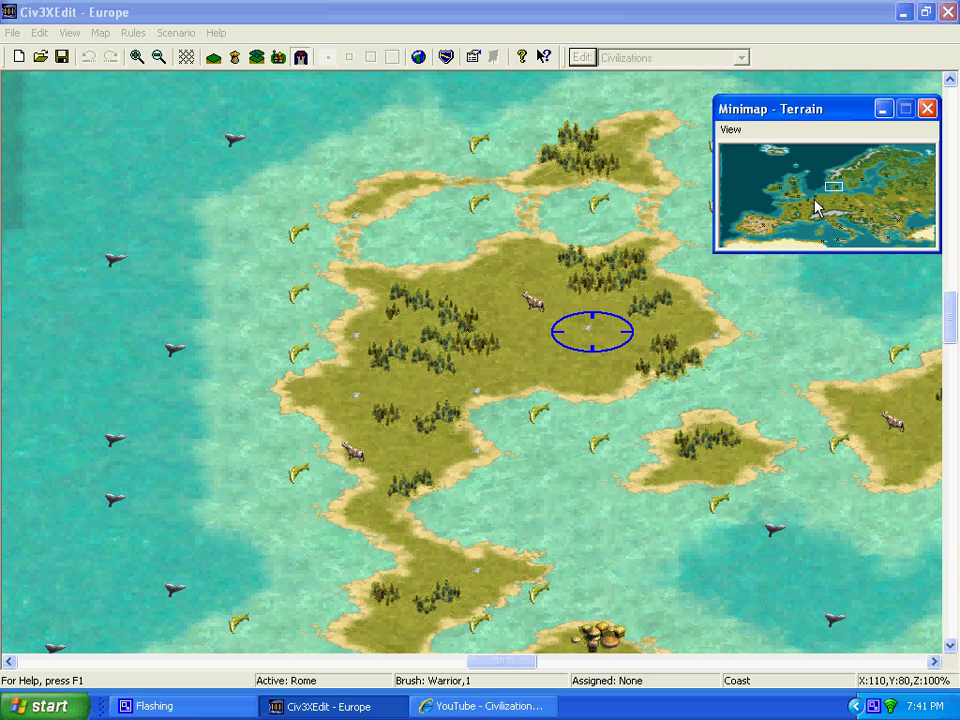
click(816, 205)
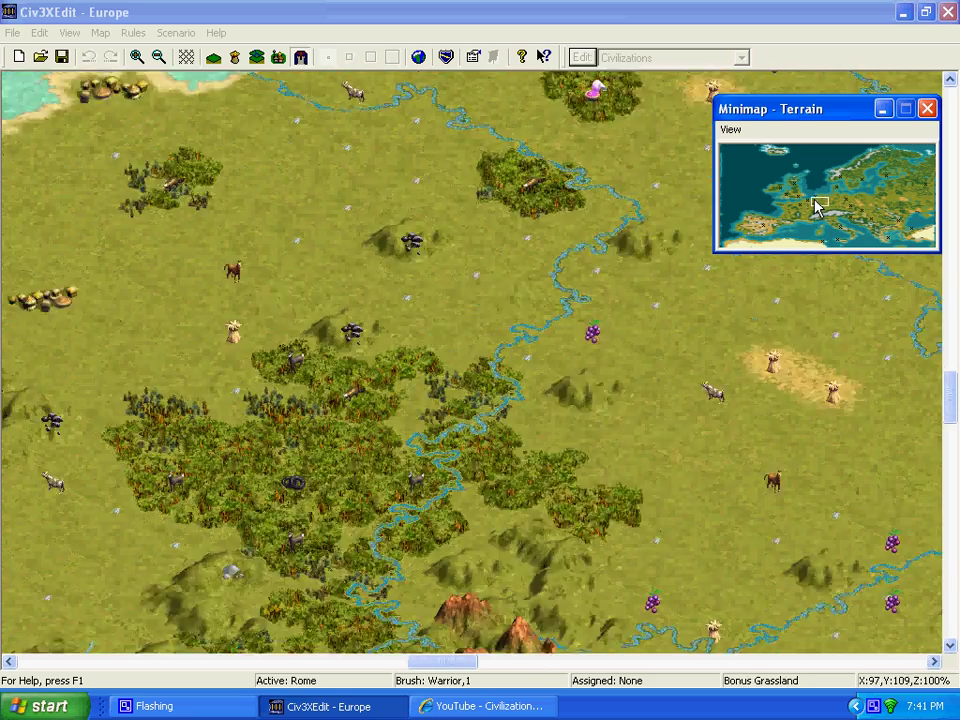
click(813, 204)
click(813, 199)
mouse_move(813, 199)
mouse_down()
mouse_move(800, 213)
mouse_move(797, 204)
mouse_up()
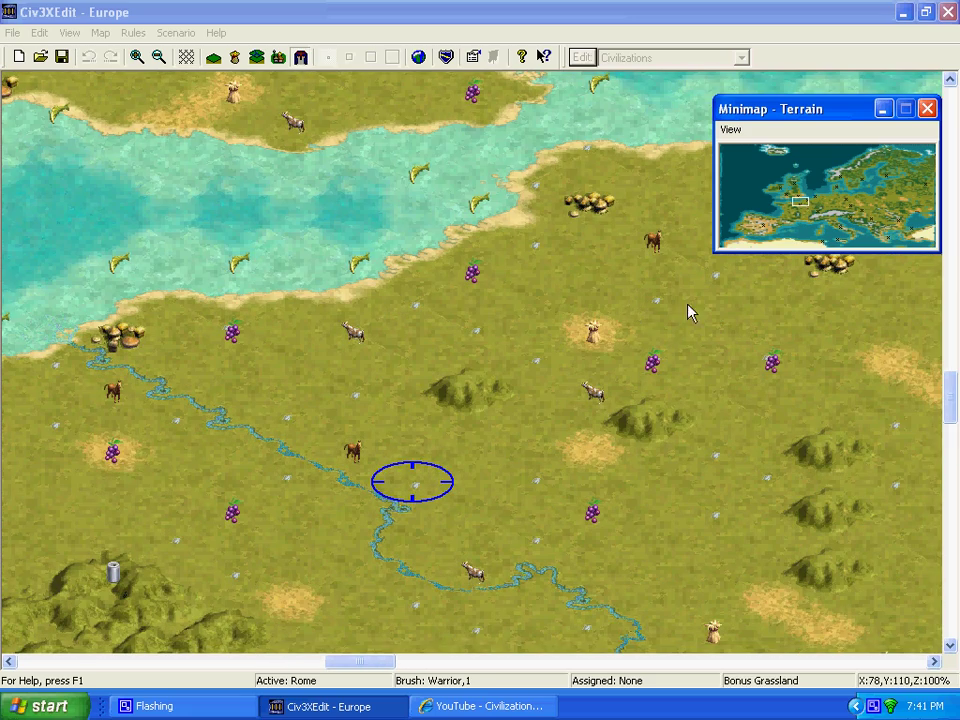
drag(878, 190, 885, 180)
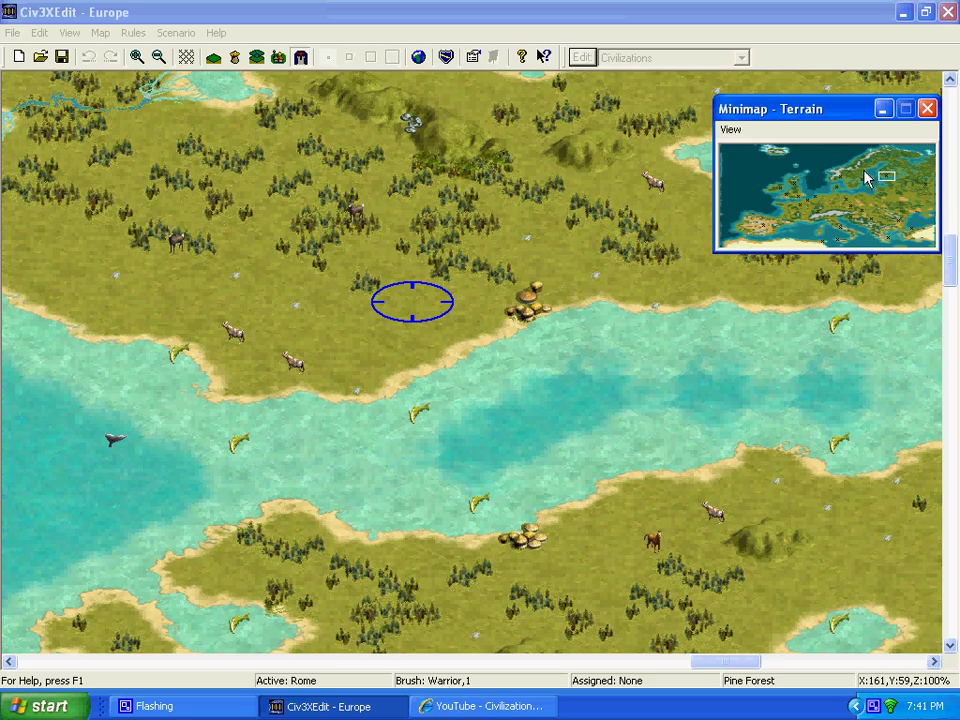
drag(802, 199, 793, 197)
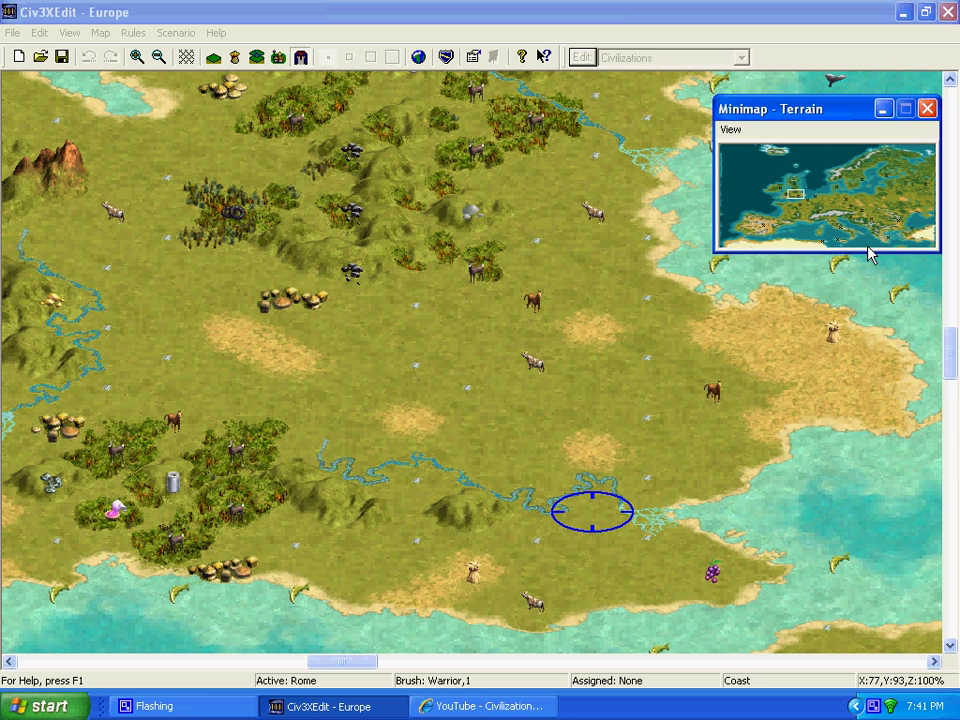
scroll(576, 320, down, 3)
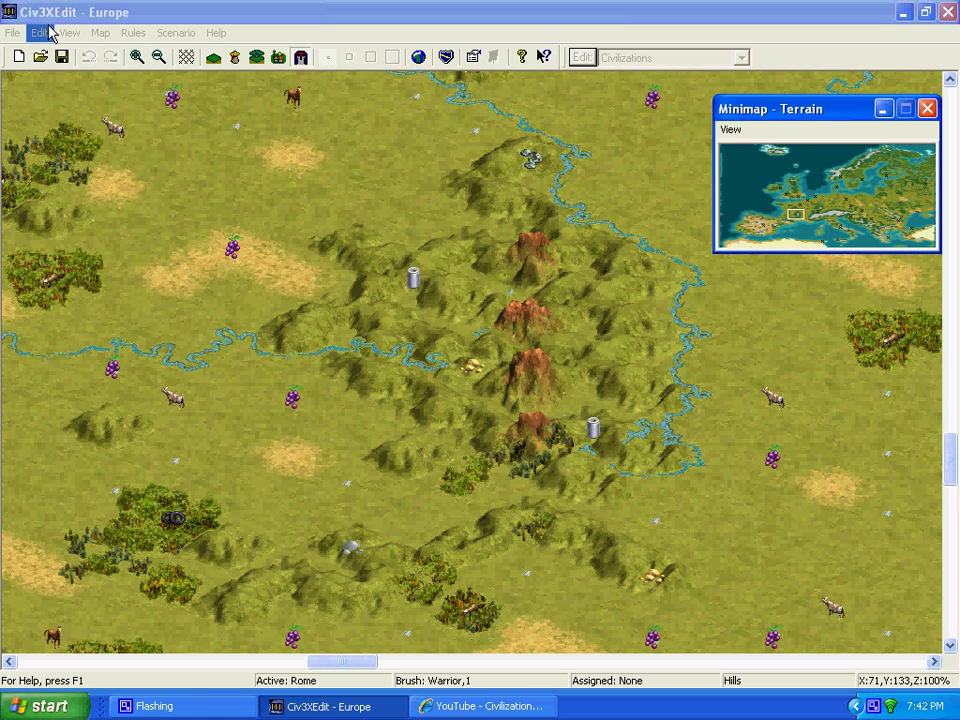
Open the scenario file TETurkhan Test of Time (Cities) from the Scenarios folder
click(14, 32)
click(30, 68)
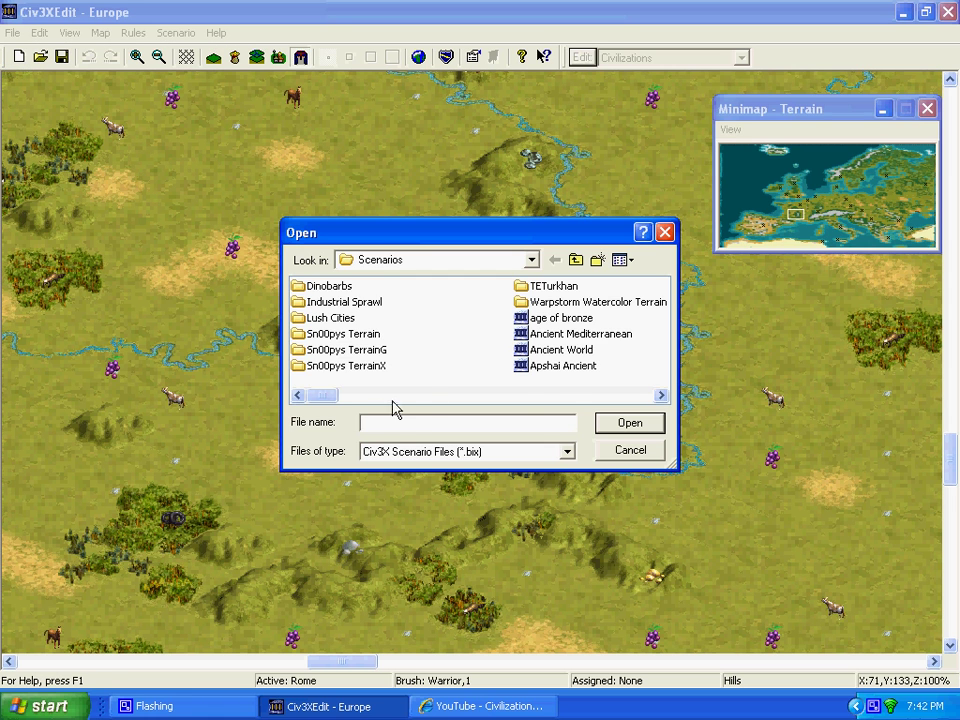
drag(320, 395, 574, 402)
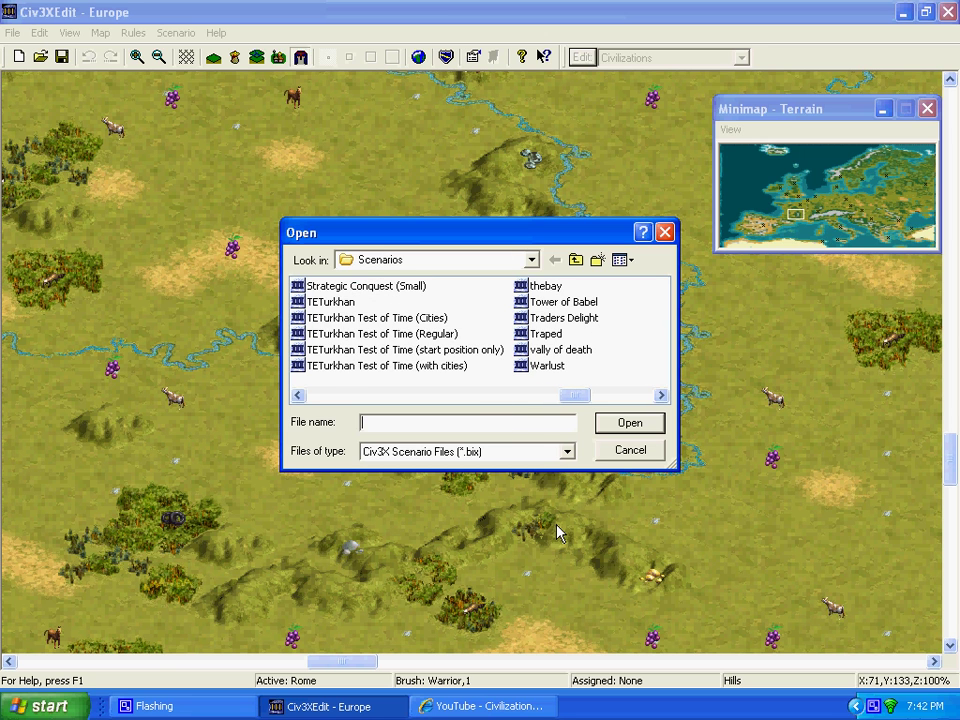
double_click(374, 318)
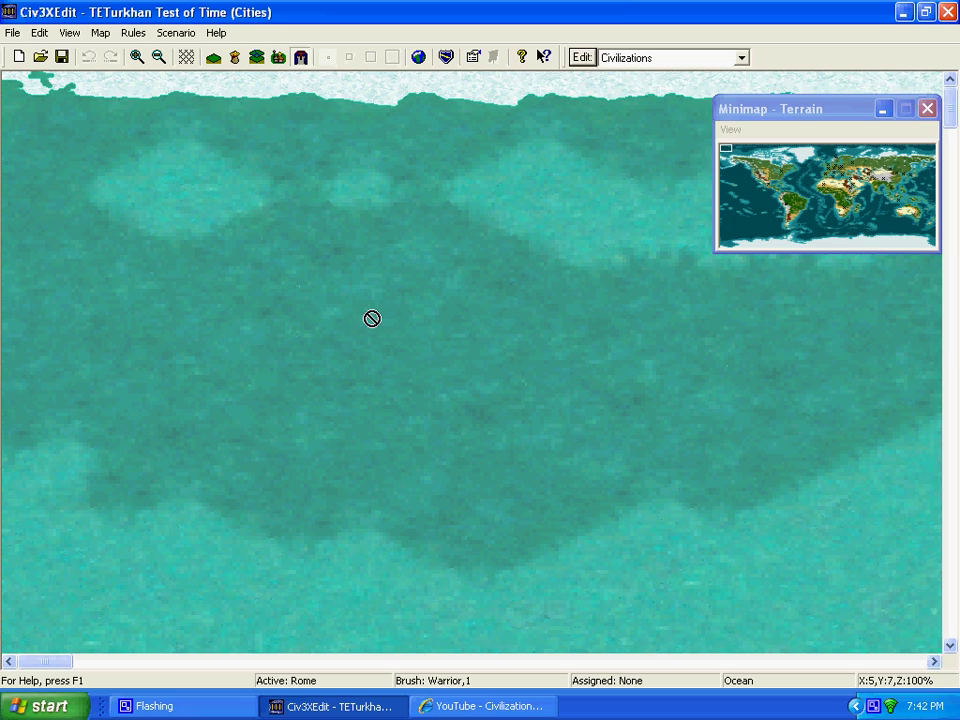
Examine the world map's preplaced cities and borders around Italy, Scandinavia, India, Southeast Asia and China
click(840, 175)
click(833, 176)
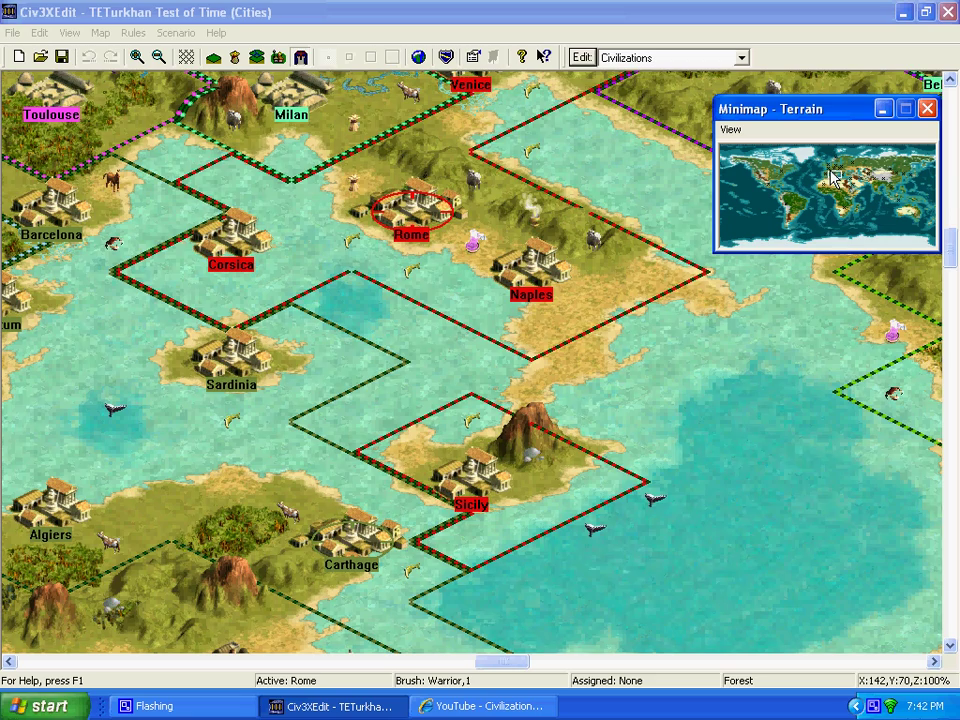
scroll(729, 321, up, 5)
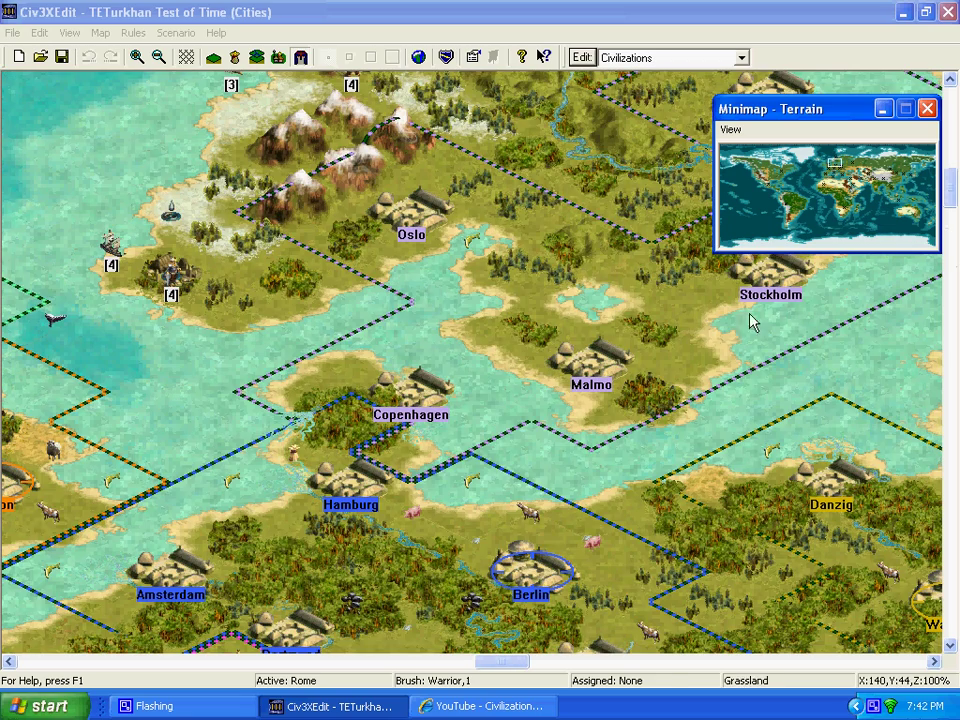
click(877, 185)
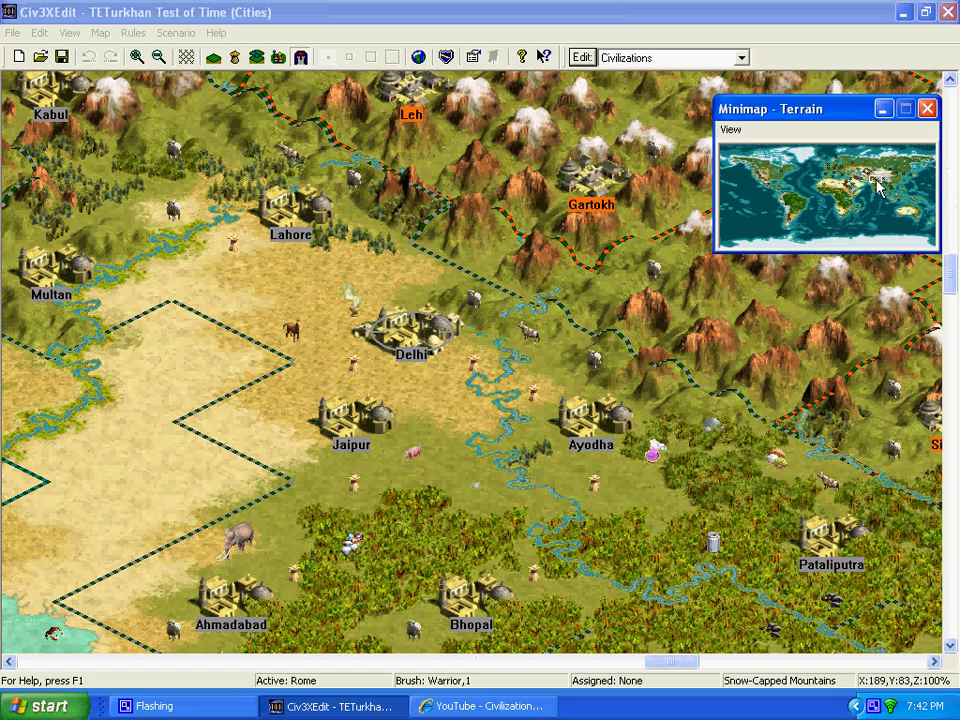
click(881, 187)
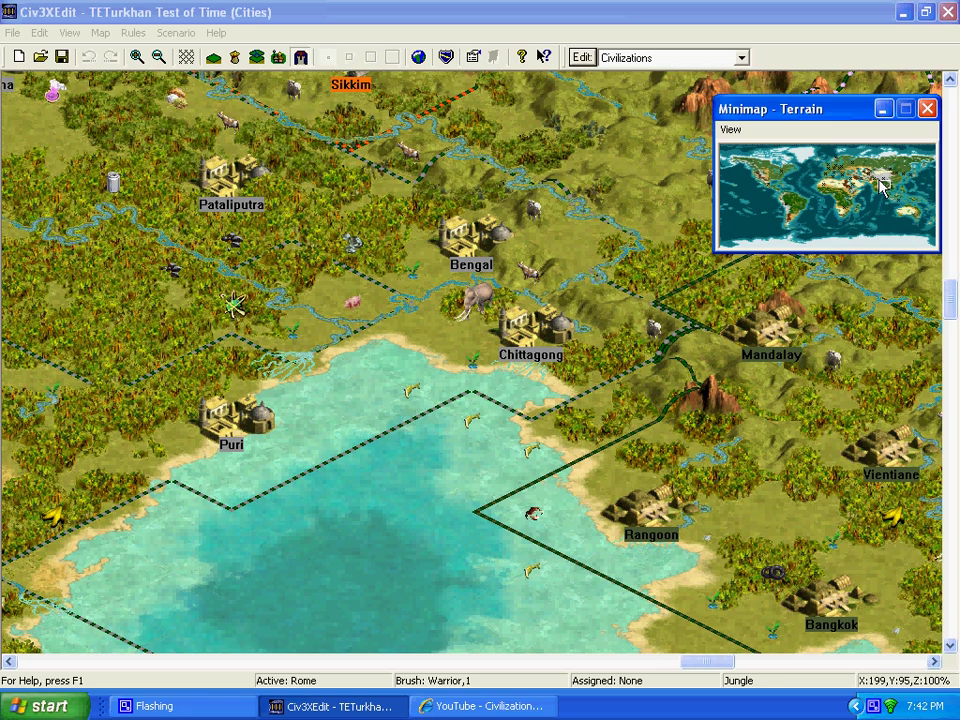
click(935, 662)
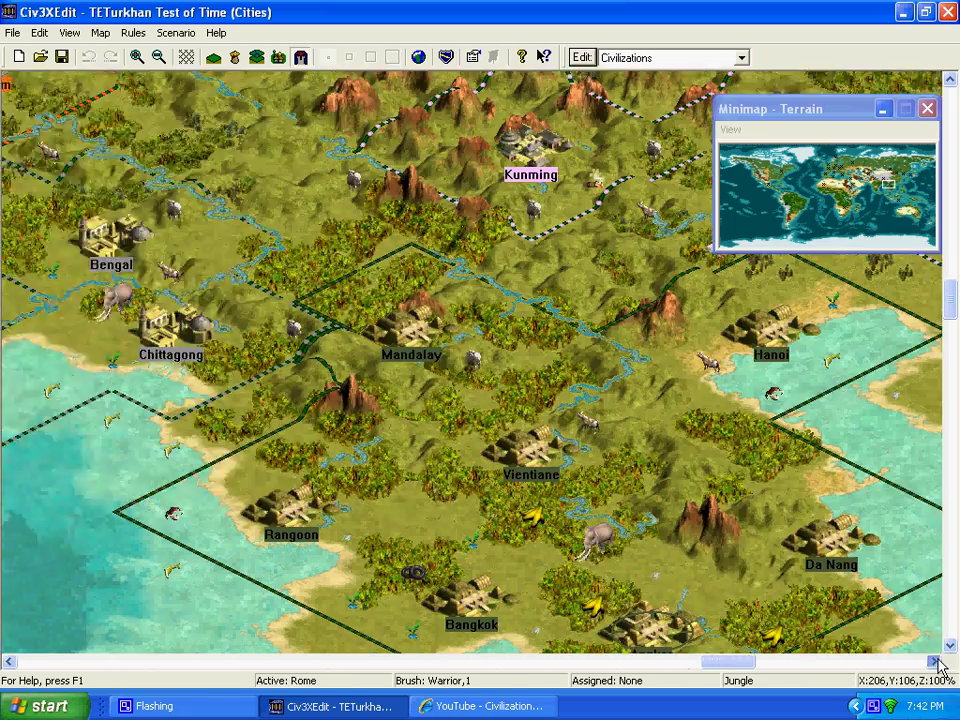
click(935, 662)
click(935, 662)
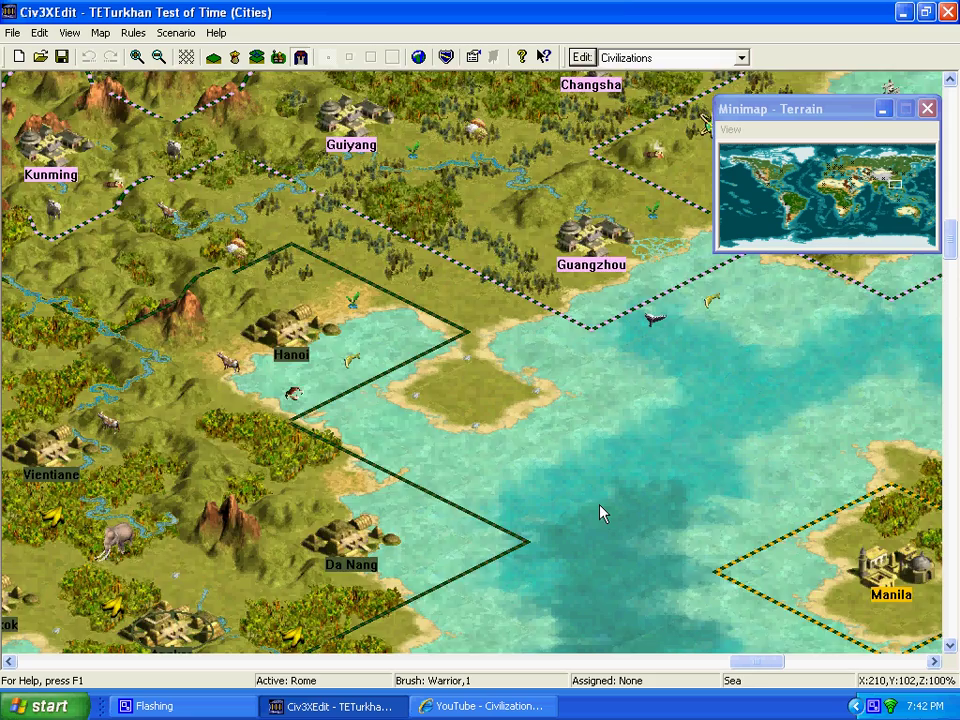
scroll(600, 512, up, 3)
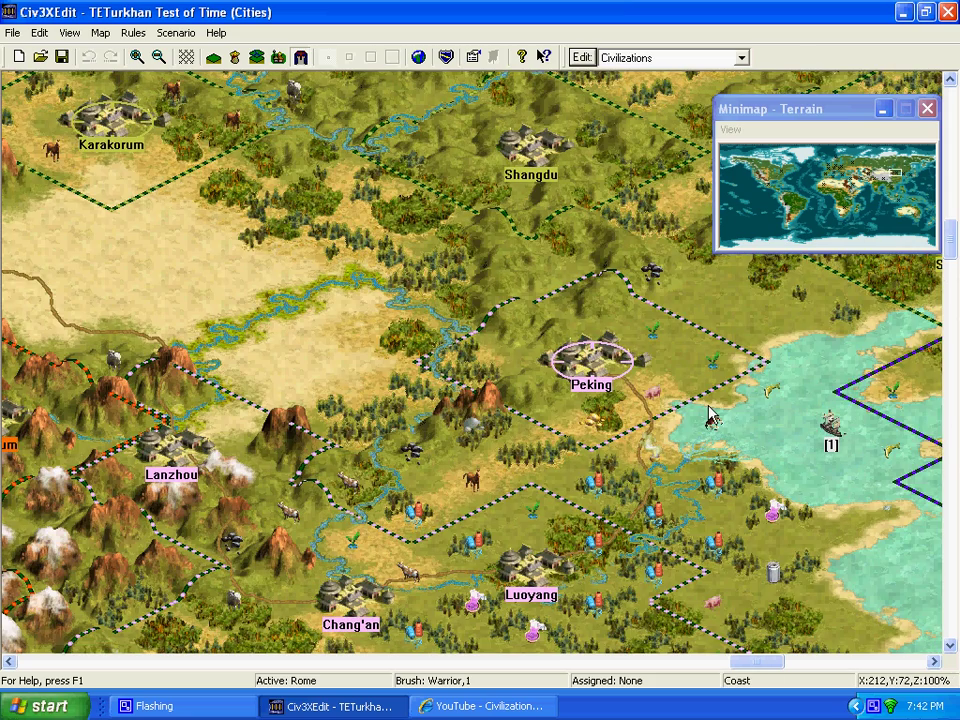
scroll(712, 414, down, 2)
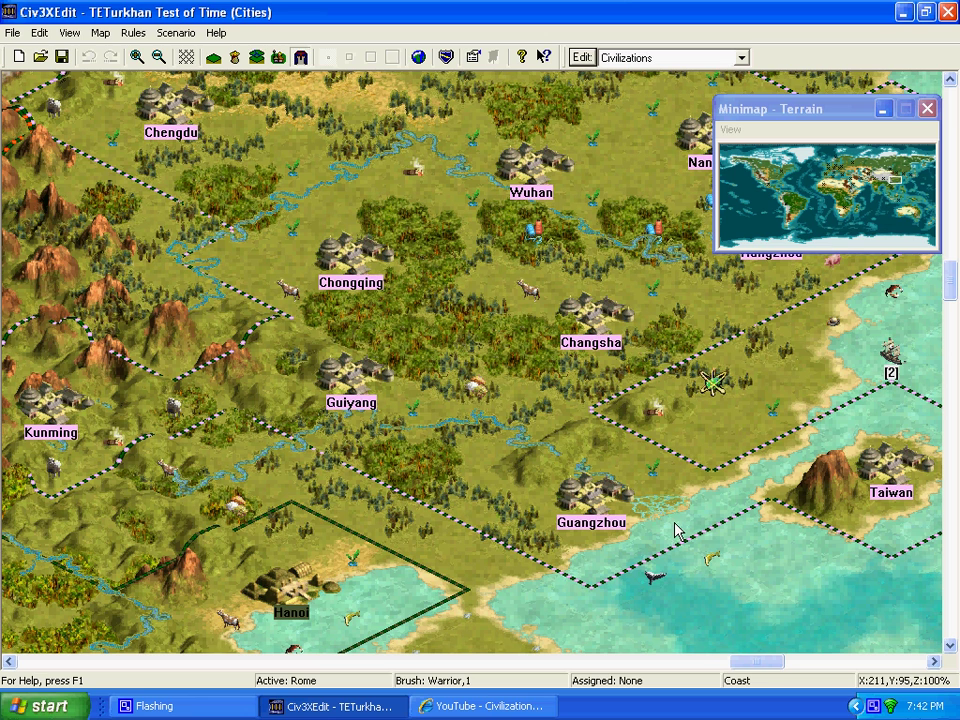
Open the Winter Terrain scenario file from the Scenarios folder
click(12, 32)
click(30, 68)
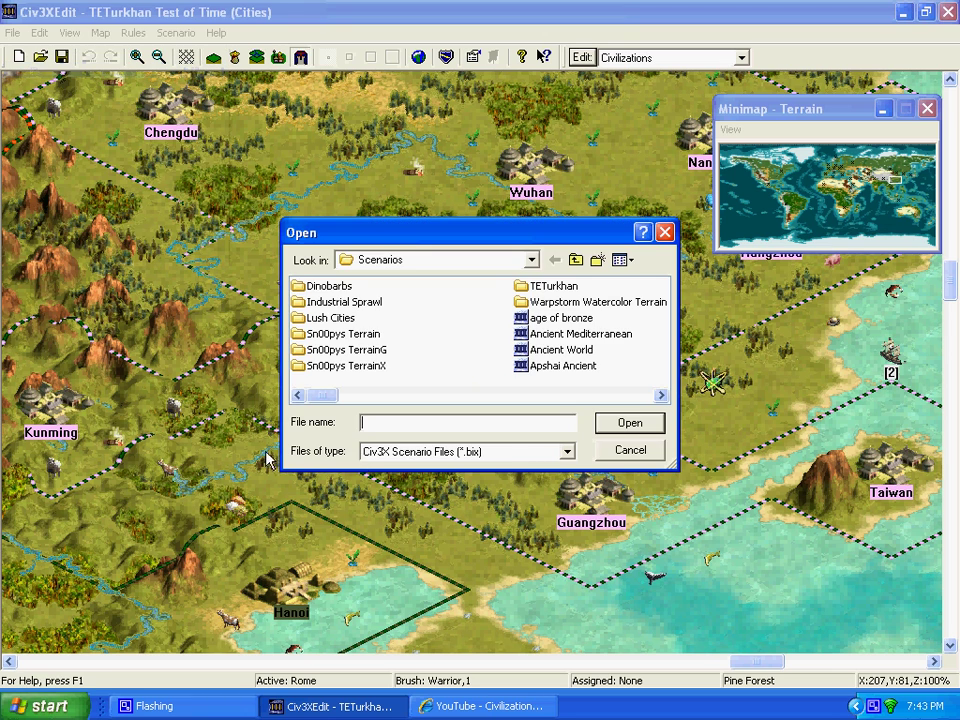
drag(331, 403, 611, 410)
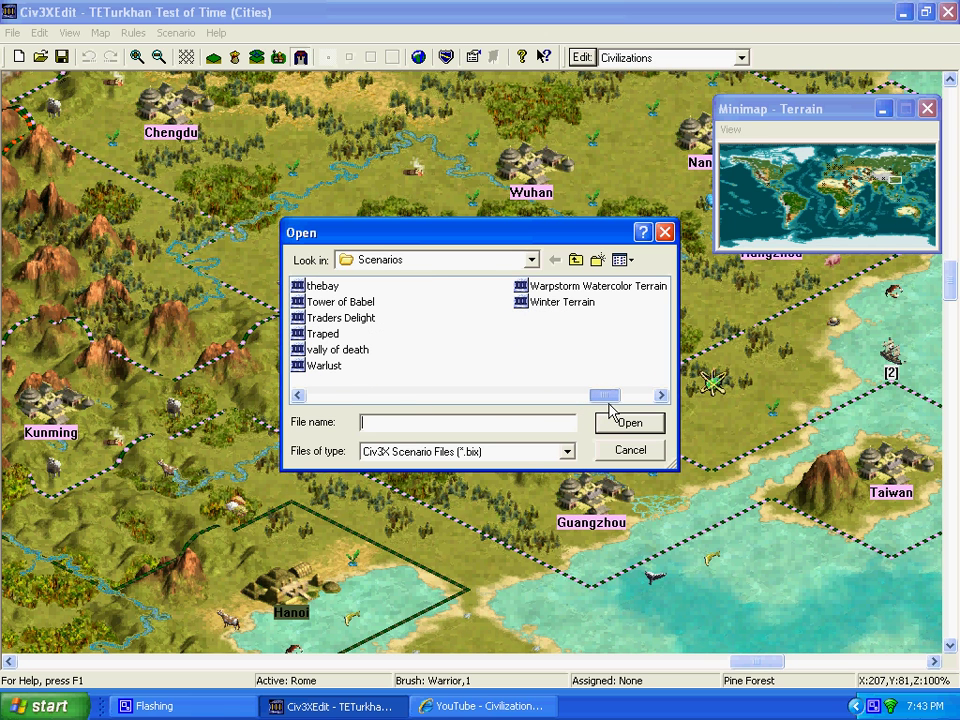
double_click(578, 303)
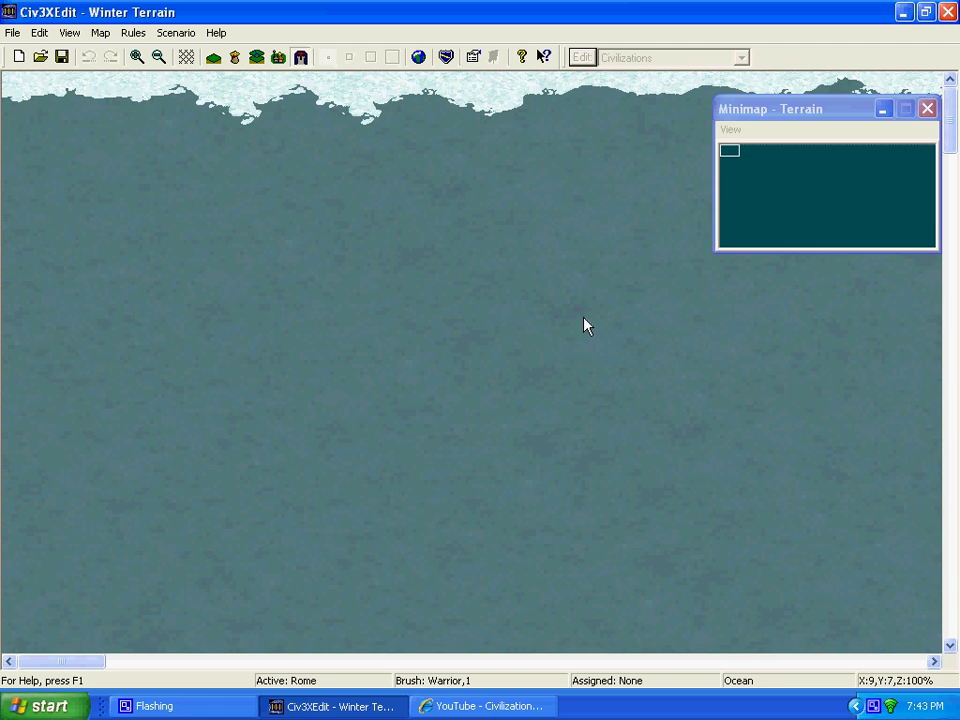
Generate a random 160 by 160 Continents map with 70% ocean in the winter scenario and inspect the western continent's snowy terrain
click(818, 206)
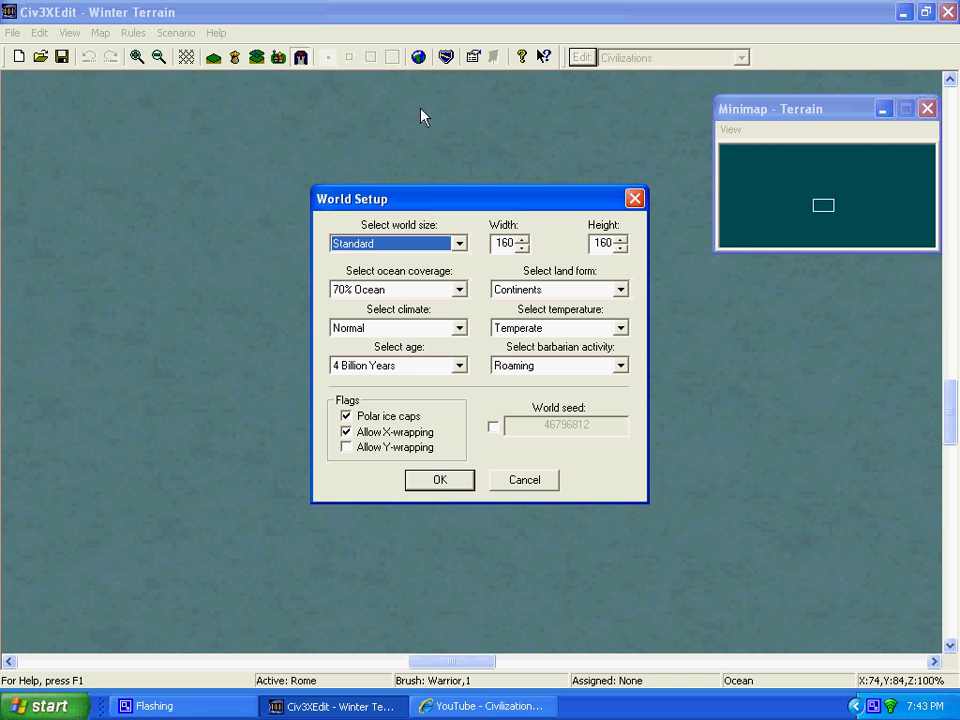
click(447, 486)
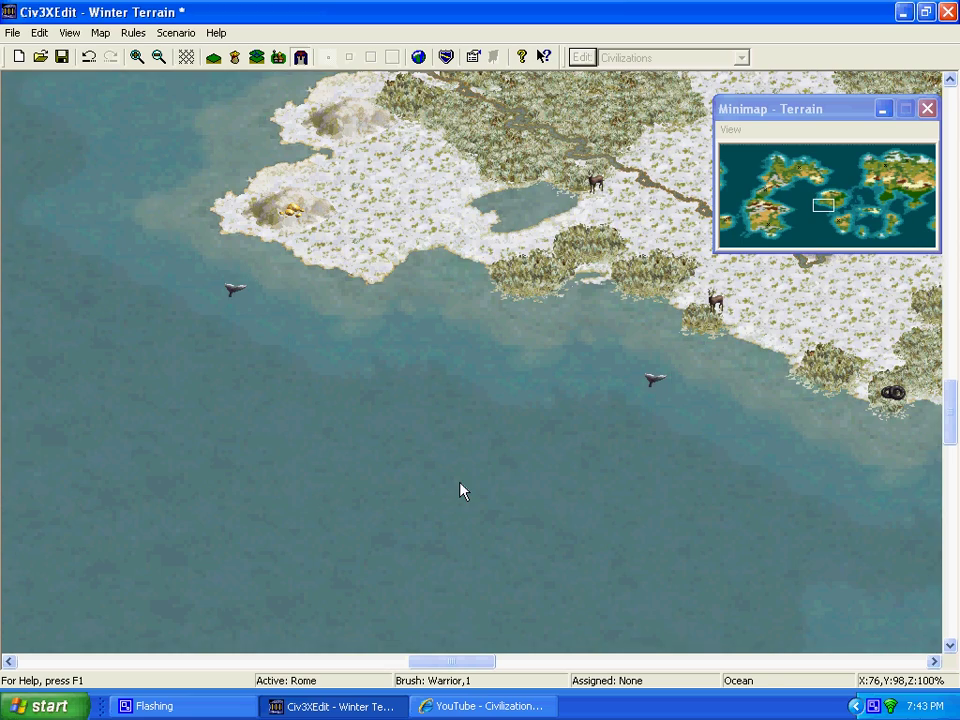
click(772, 218)
click(763, 220)
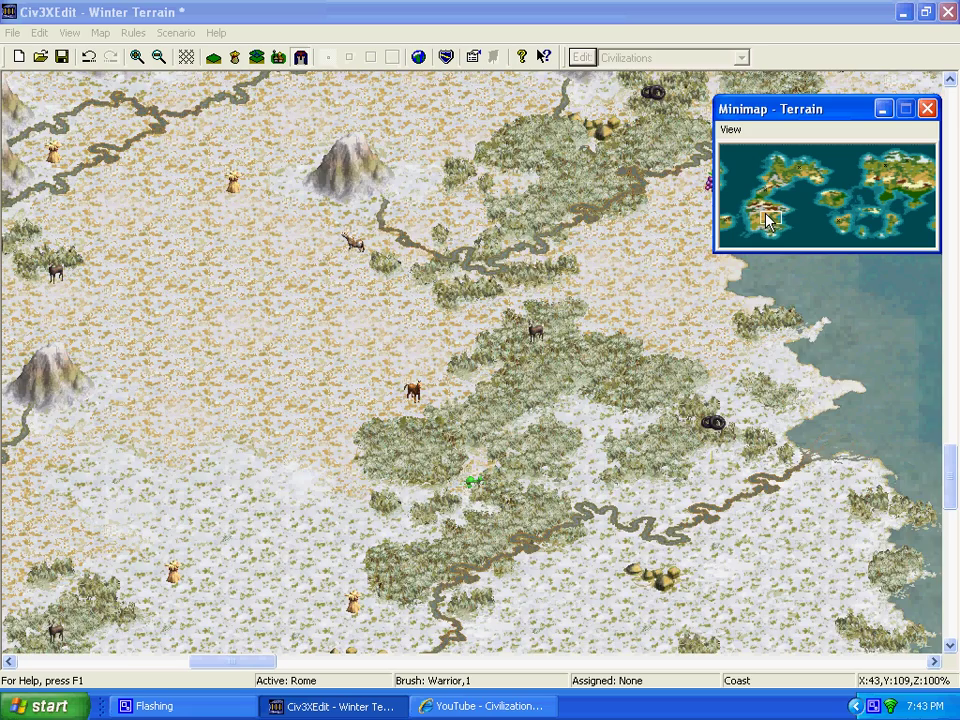
click(768, 216)
click(772, 212)
click(771, 210)
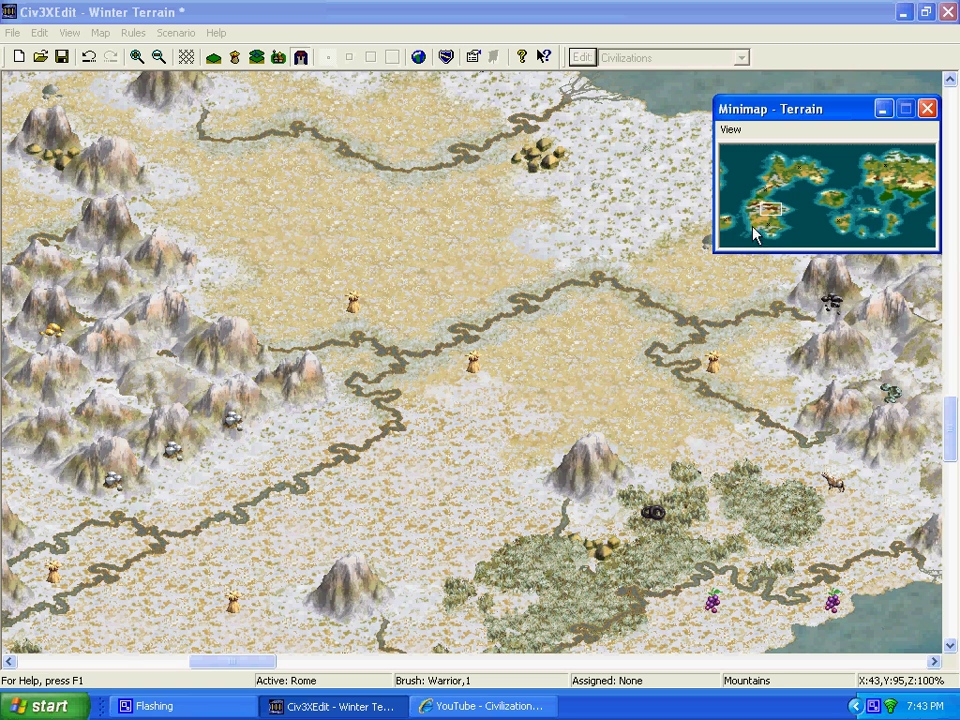
Open the Kal-Els Clean 180x180 Earth v2.0 scenario without saving the winter map, and view its European area
click(12, 32)
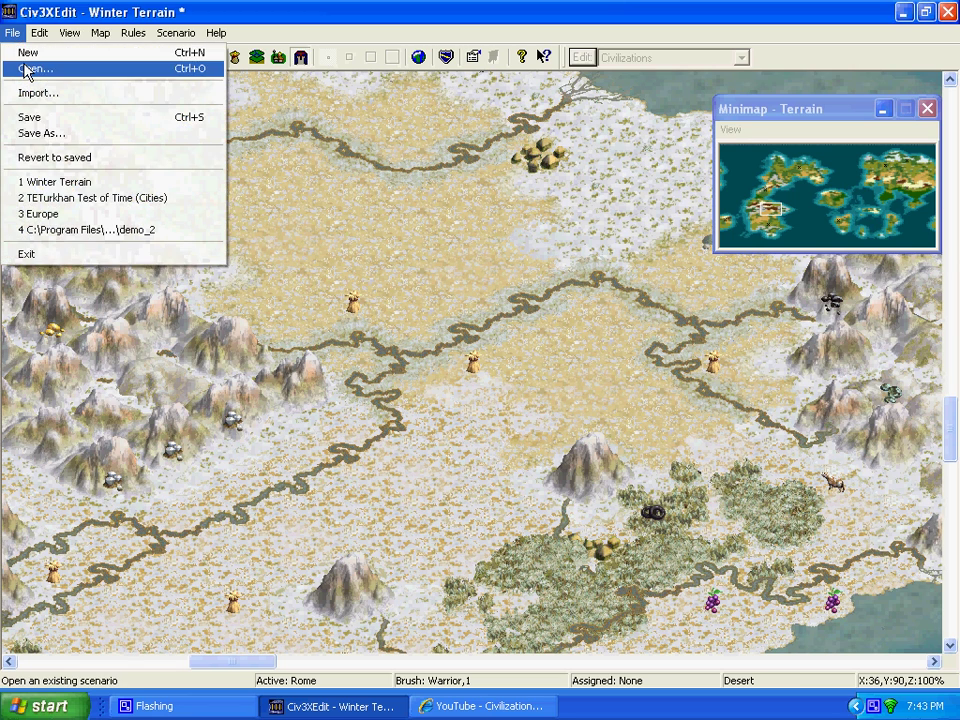
click(28, 69)
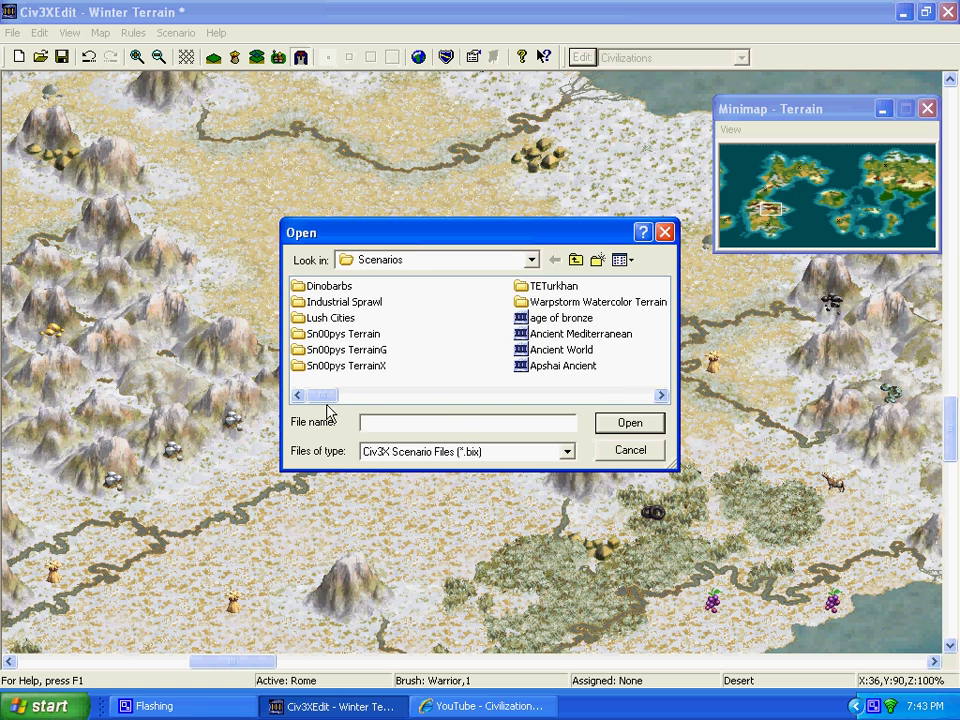
drag(325, 395, 448, 377)
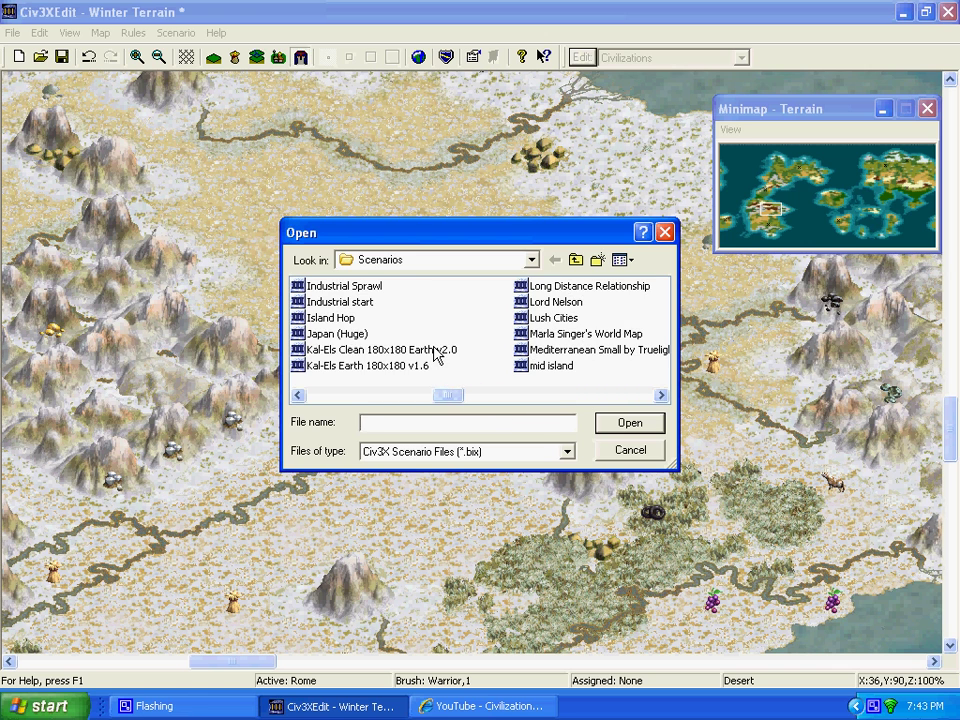
double_click(437, 350)
click(490, 382)
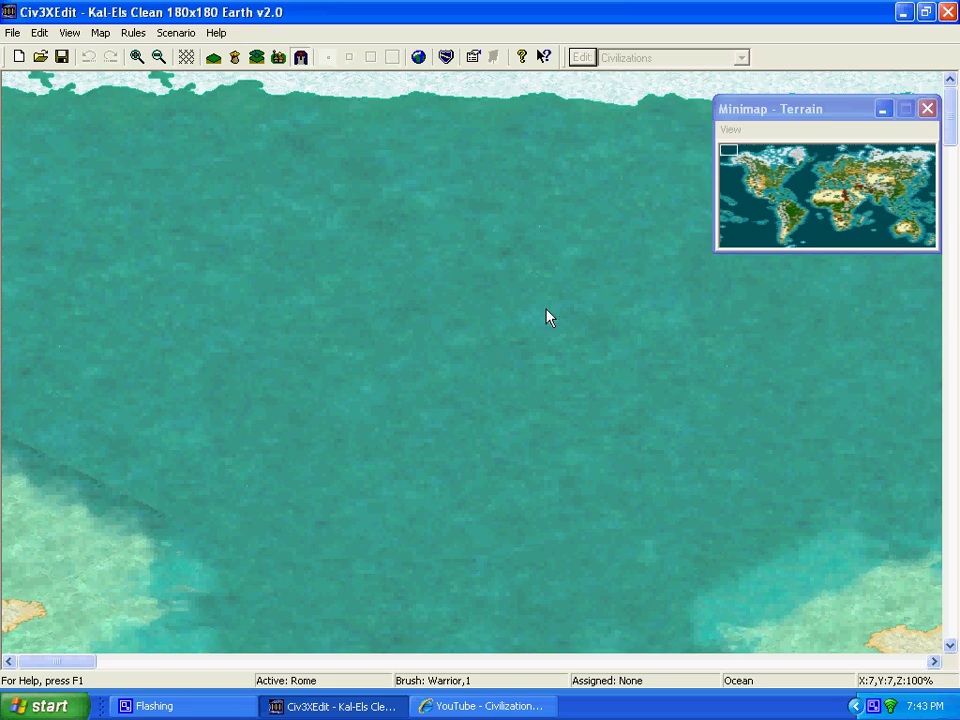
click(820, 193)
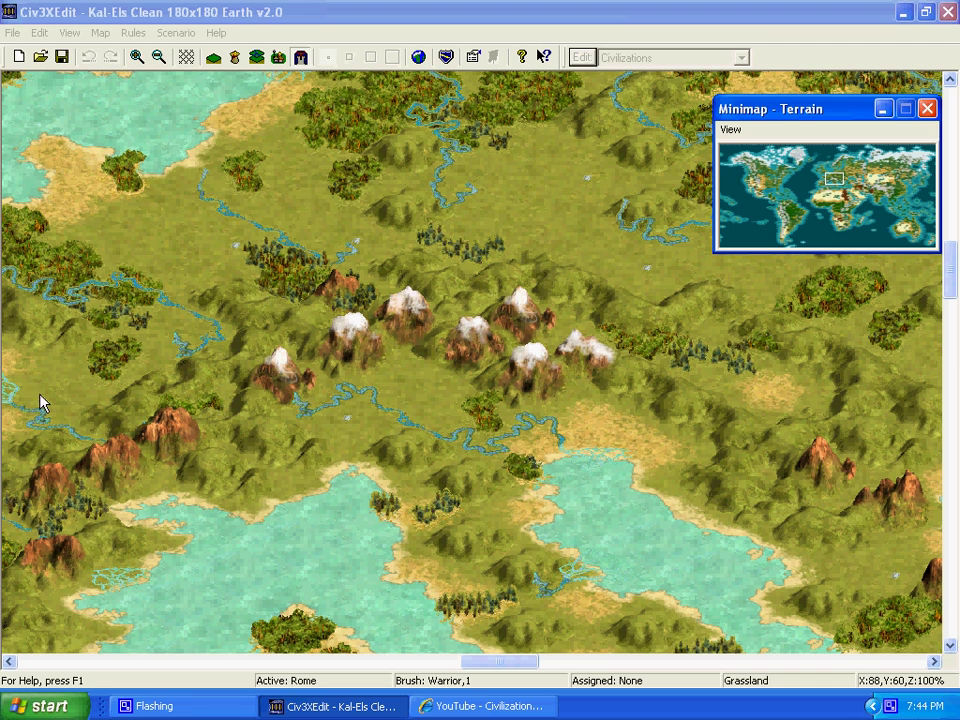
click(12, 34)
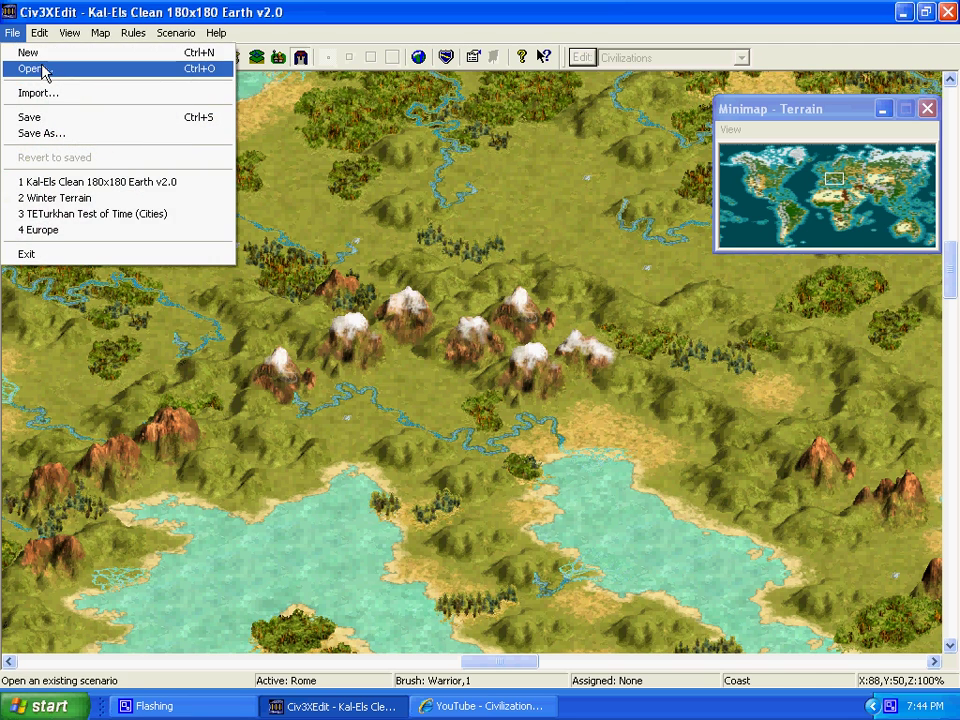
click(36, 68)
click(638, 450)
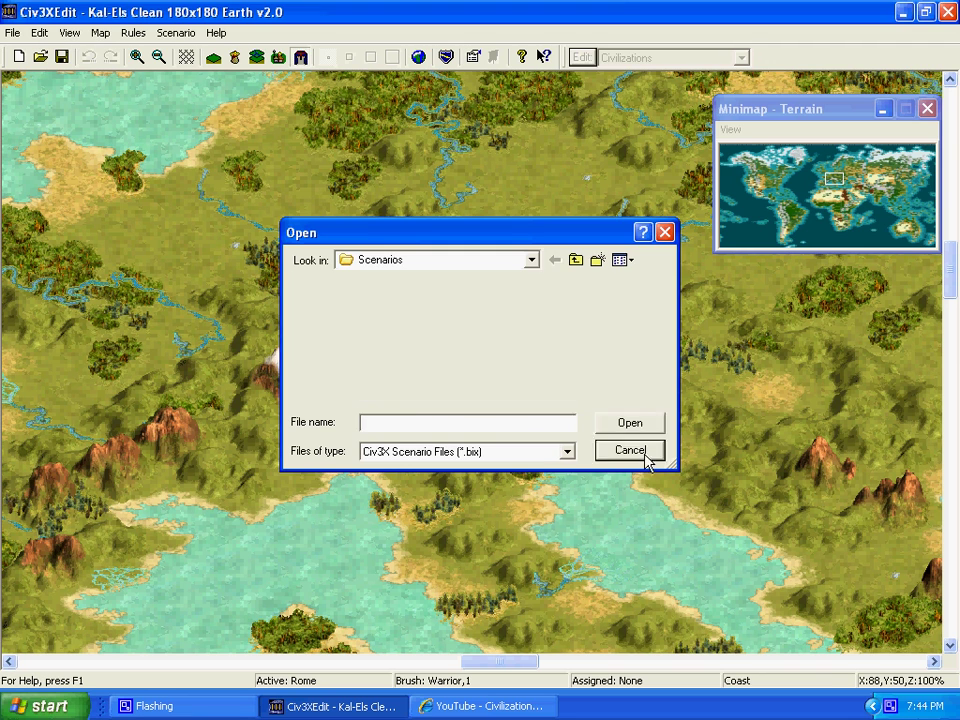
click(176, 33)
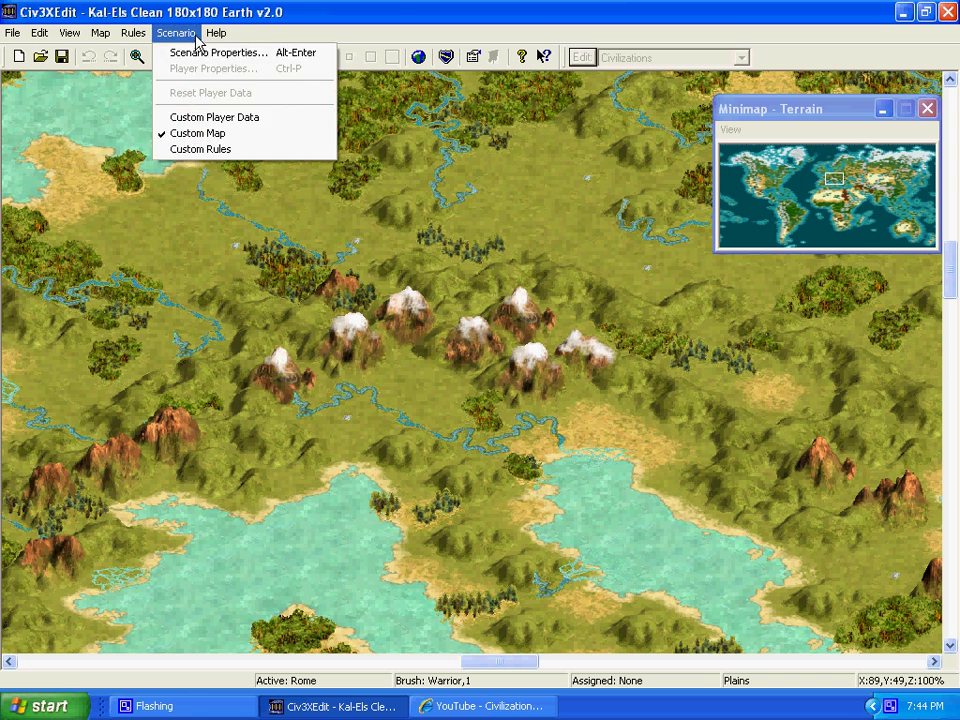
click(176, 33)
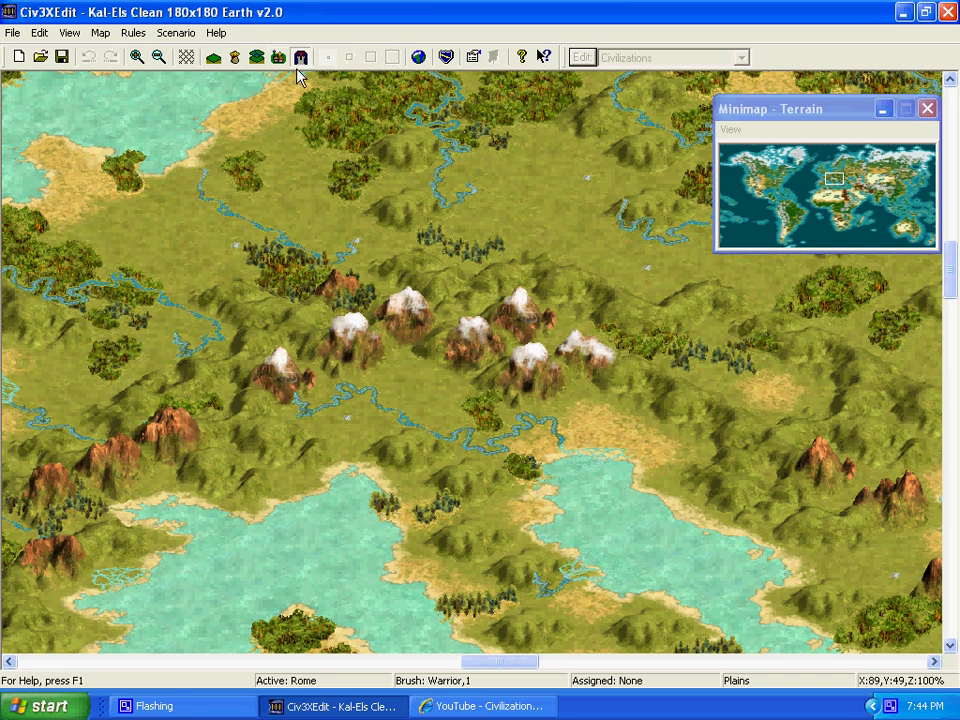
Replace the Earth map with a random 180 by 180 Continents map using 70% ocean, normal climate and temperate temperature
click(418, 58)
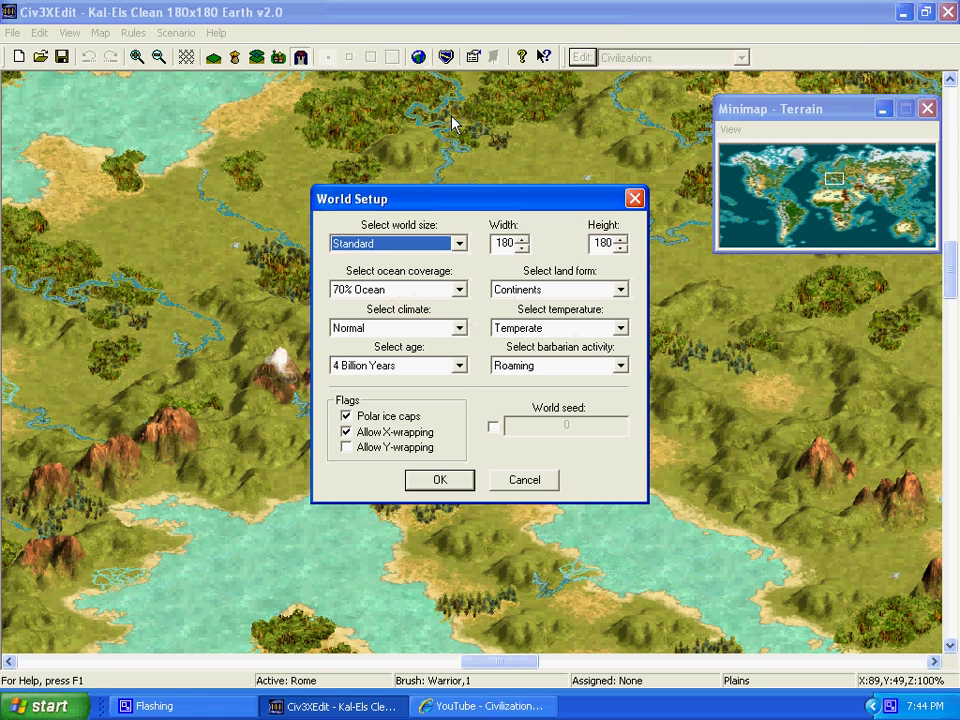
click(440, 481)
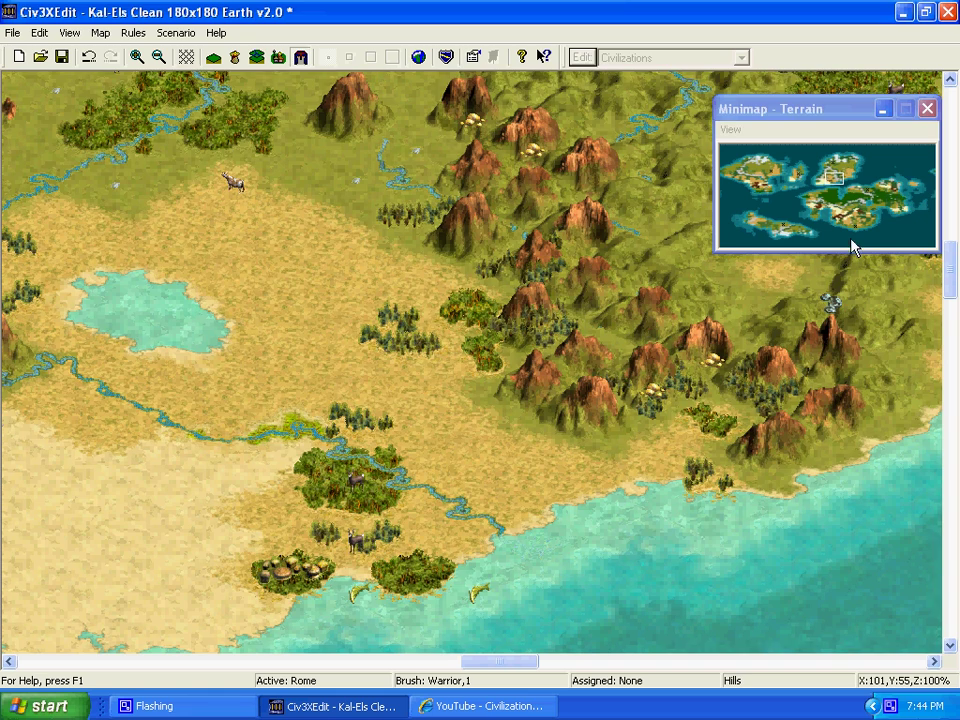
click(829, 188)
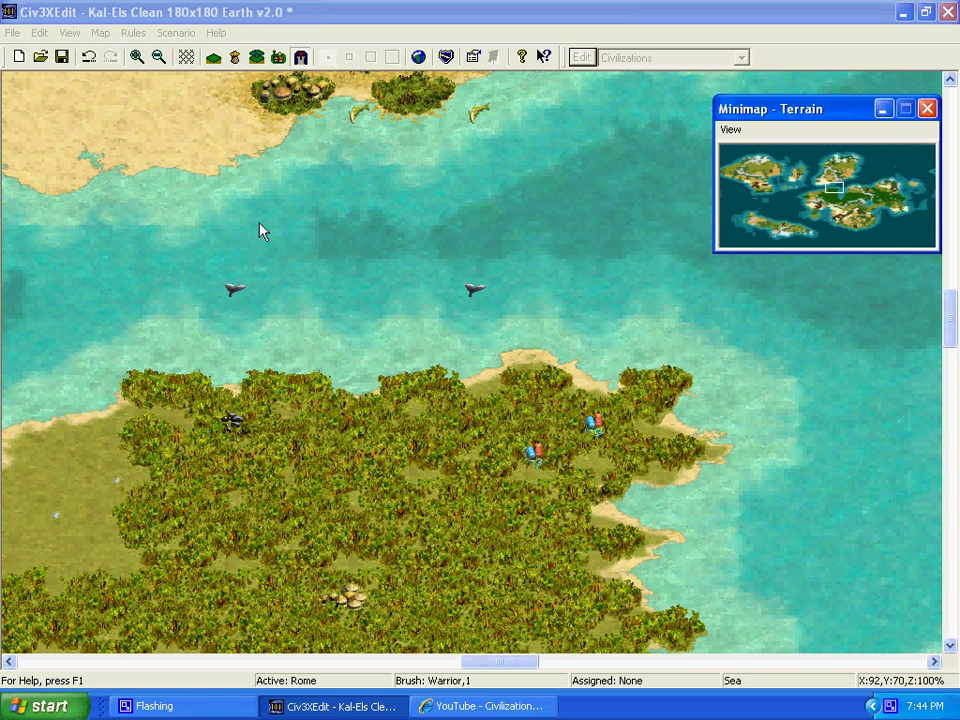
Generate another random 180 by 180 Continents map with 70% ocean without saving the changes, and inspect its southwestern and eastern landmasses
click(133, 33)
mouse_move(102, 36)
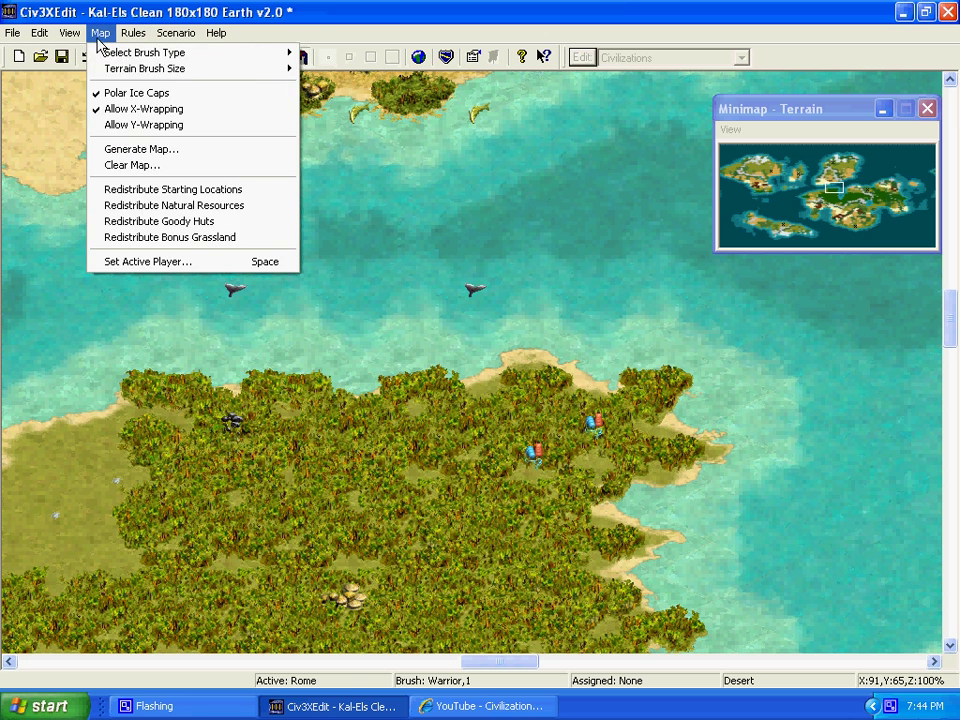
click(180, 148)
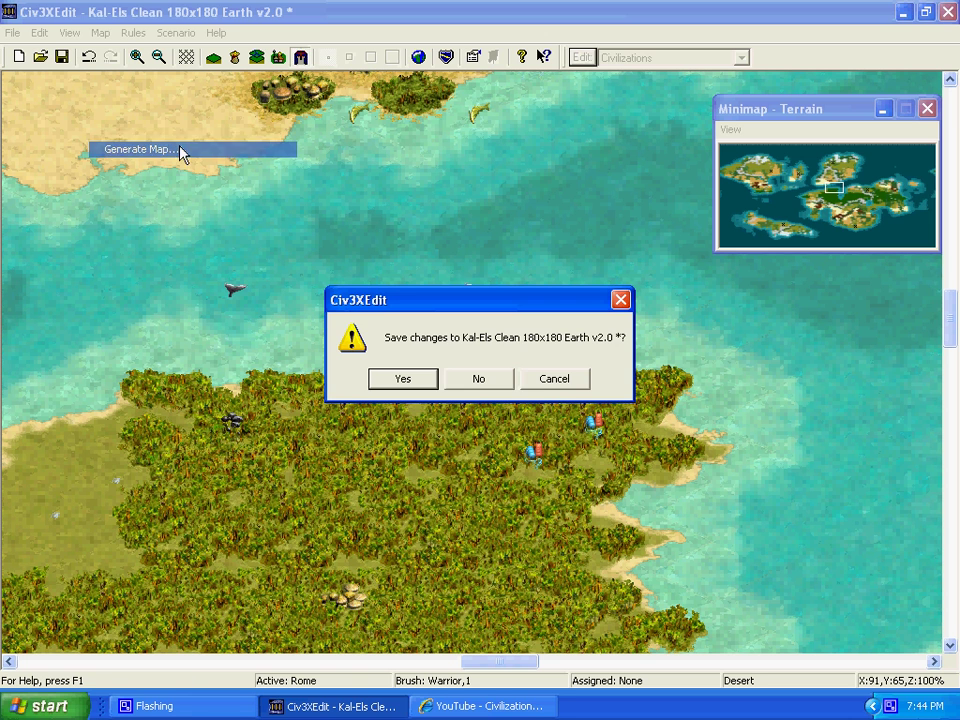
click(480, 380)
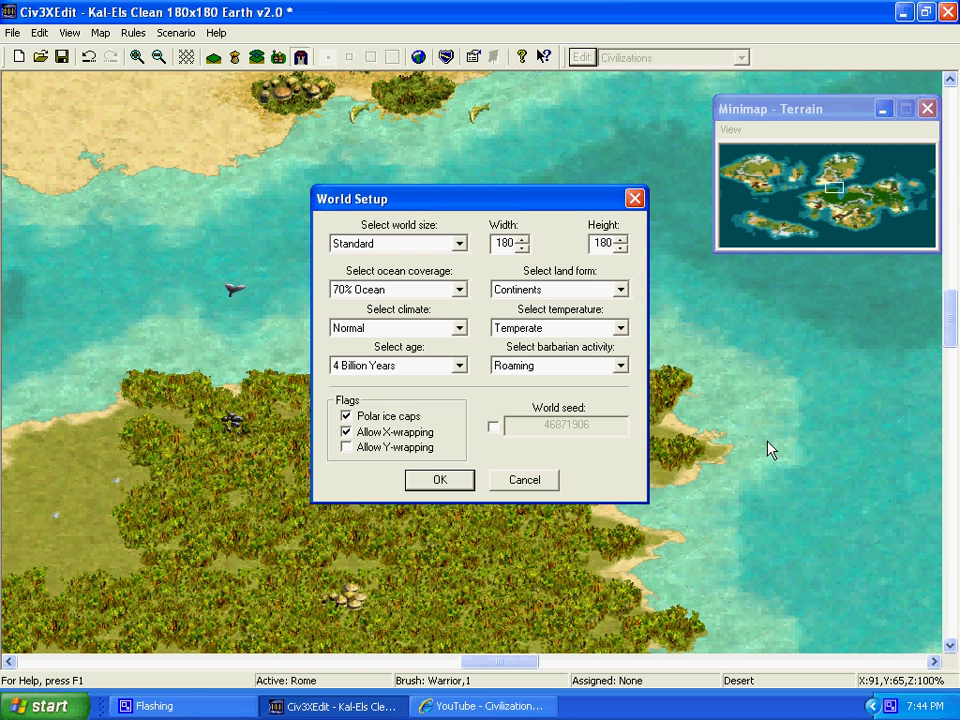
key(Return)
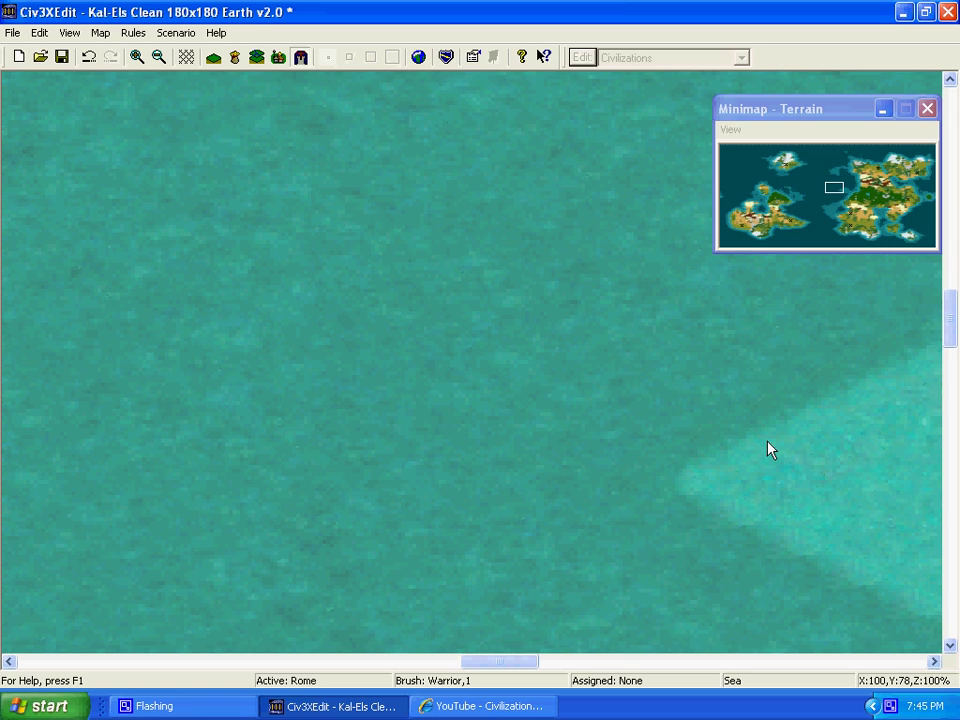
mouse_move(778, 236)
mouse_down()
mouse_move(793, 227)
mouse_move(780, 214)
mouse_move(776, 226)
mouse_up()
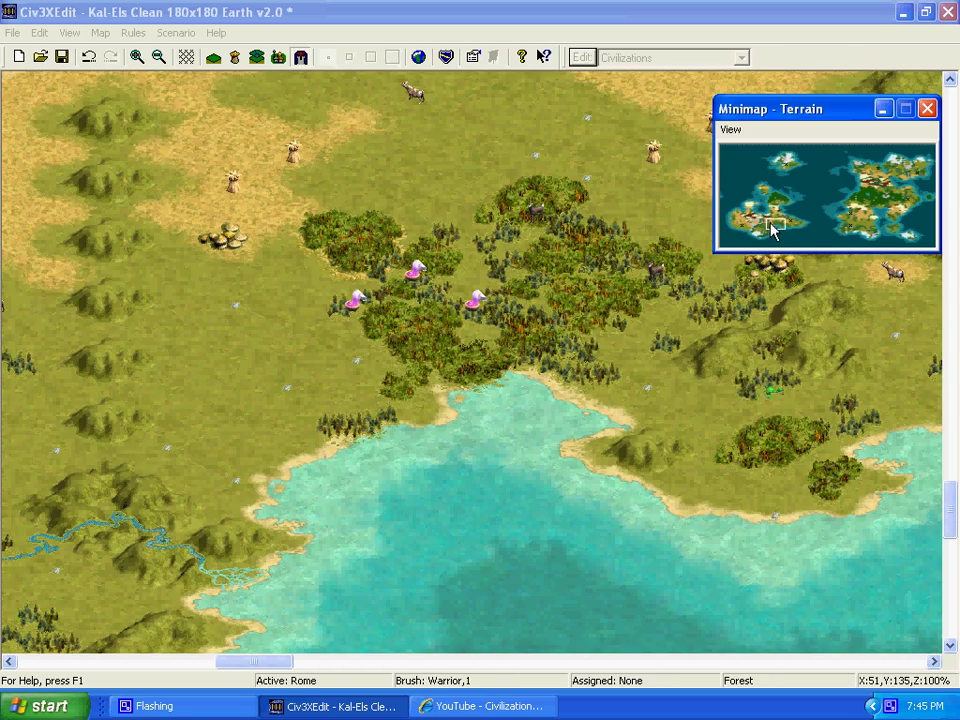
mouse_move(773, 228)
mouse_down()
mouse_move(760, 190)
mouse_move(780, 222)
mouse_up()
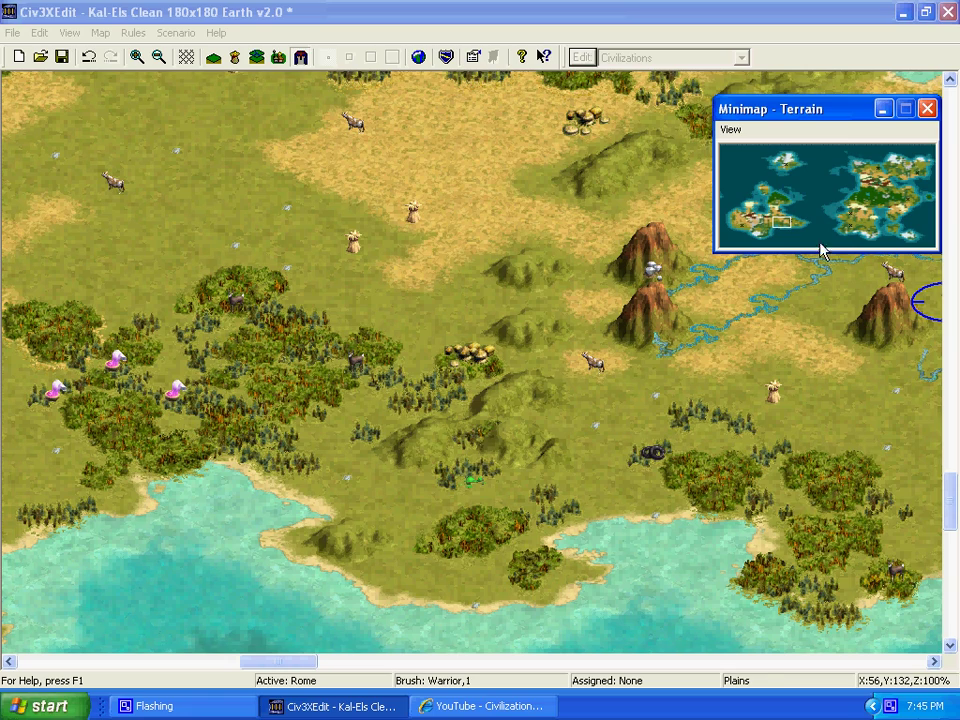
click(857, 222)
drag(857, 222, 877, 193)
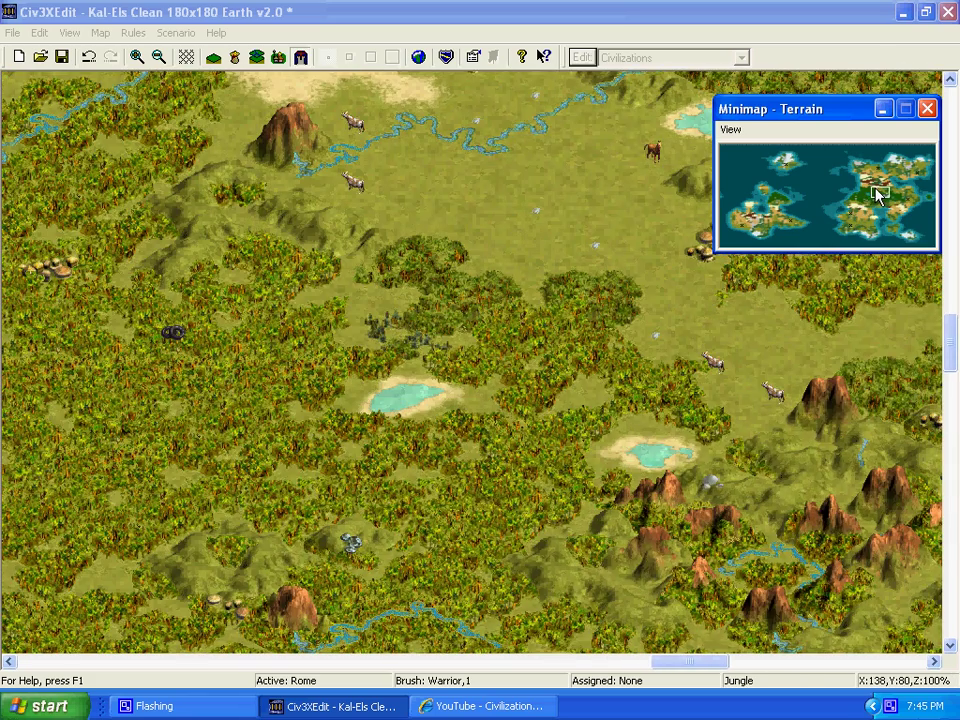